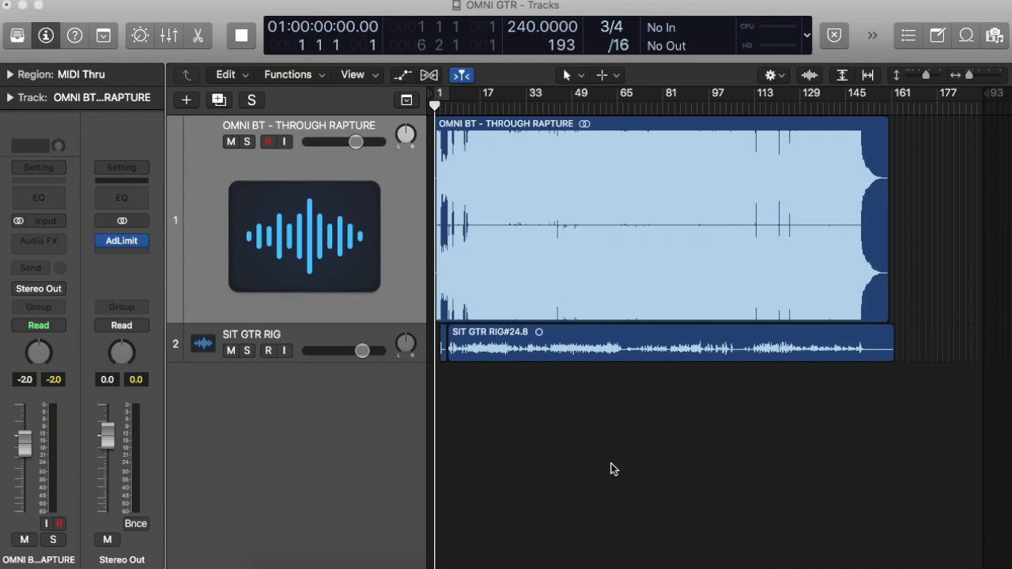
Step: Compare the regions of the OMNI BT - THROUGH RAPTURE and SIT GTR RIG tracks by selecting each track in turn
left_click(522, 436)
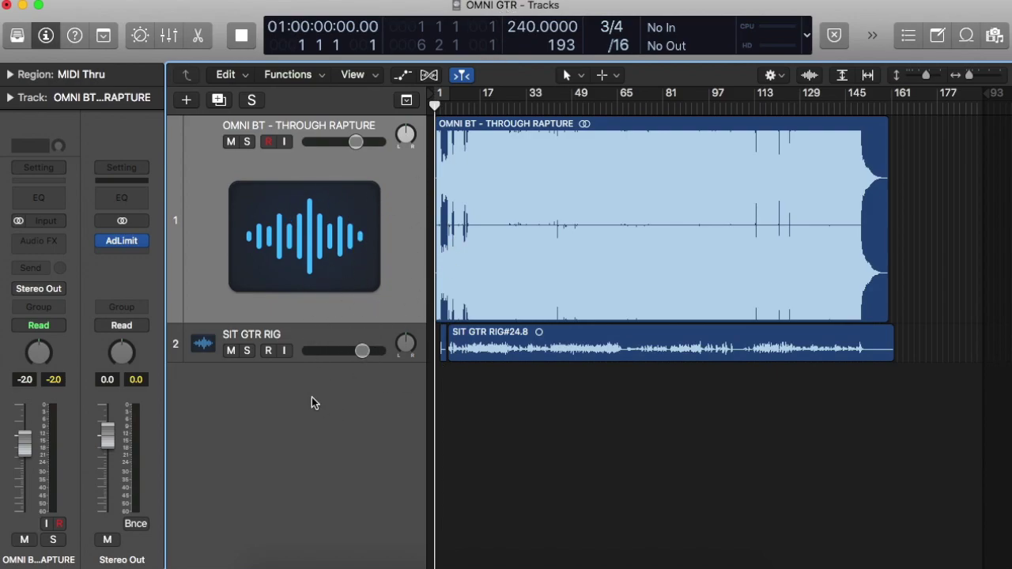
left_click(334, 339)
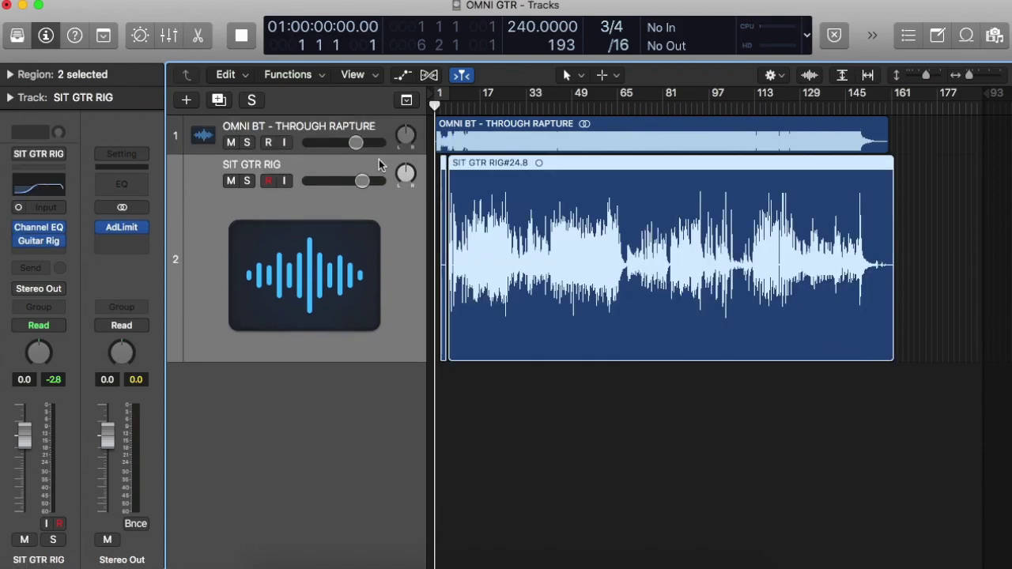
left_click(387, 129)
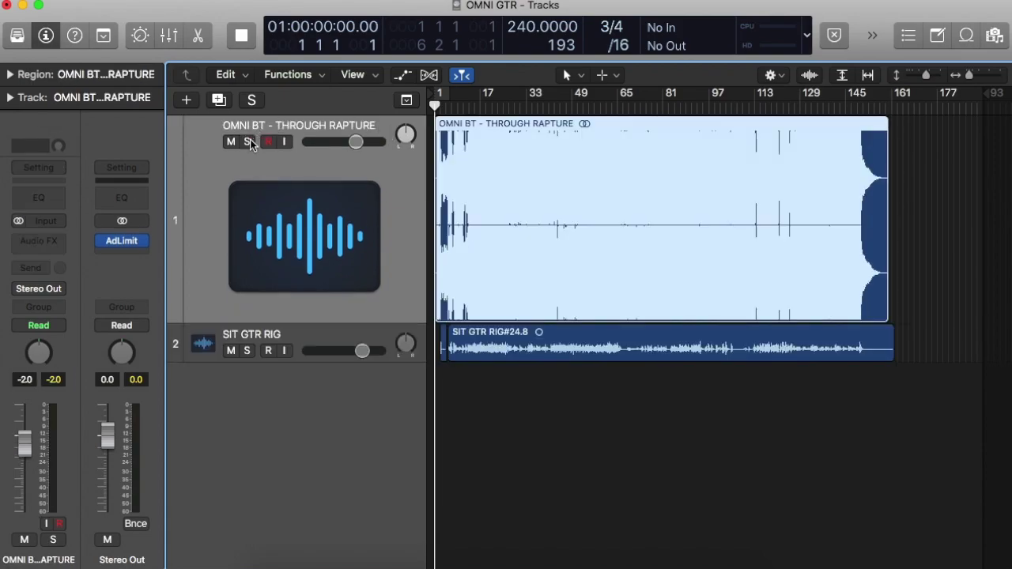
left_click(335, 340)
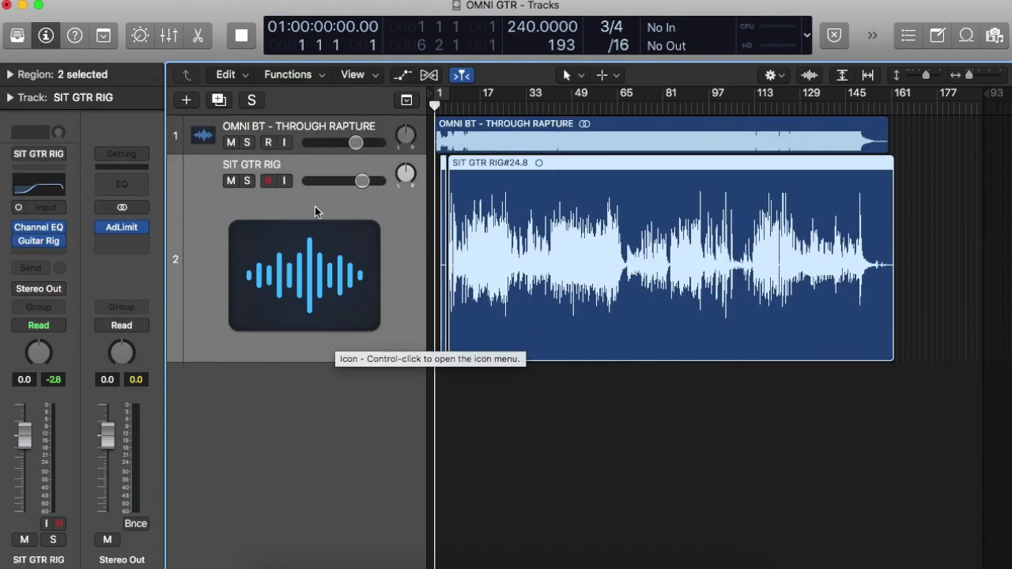
left_click(307, 124)
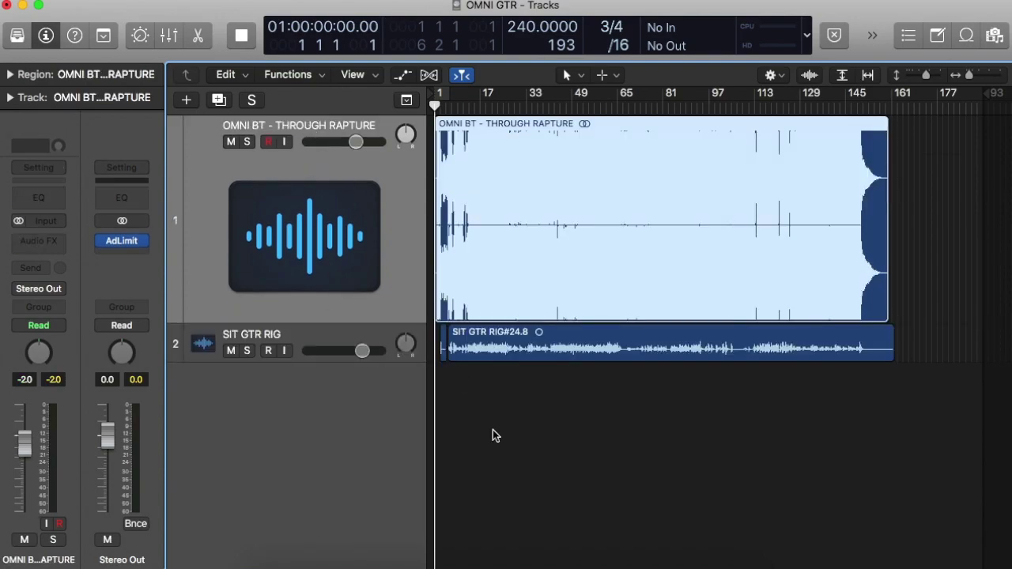
left_click(306, 332)
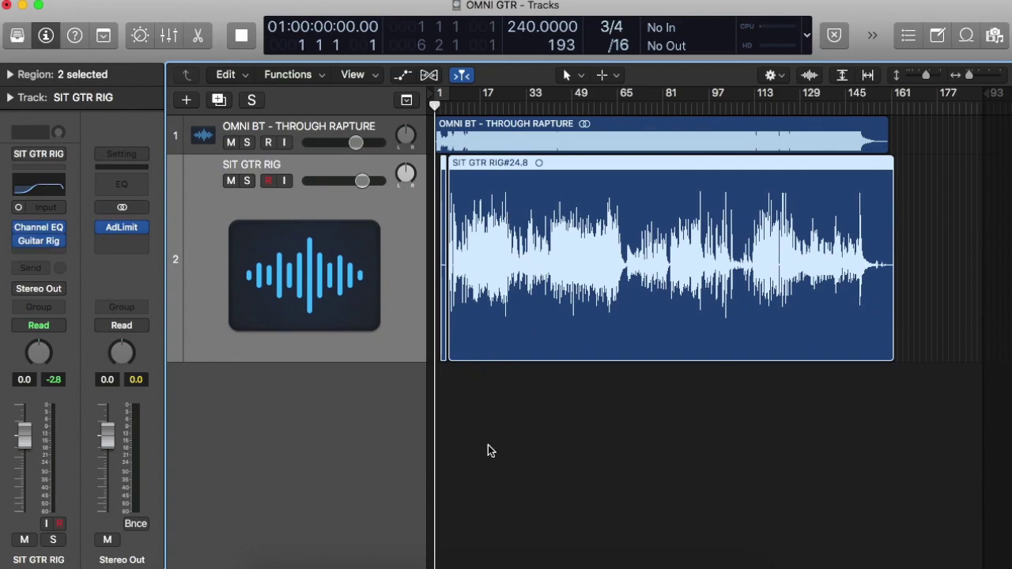
Step: Play both tracks together from the start of the project and stop around bar 48
key("z")
key("z")
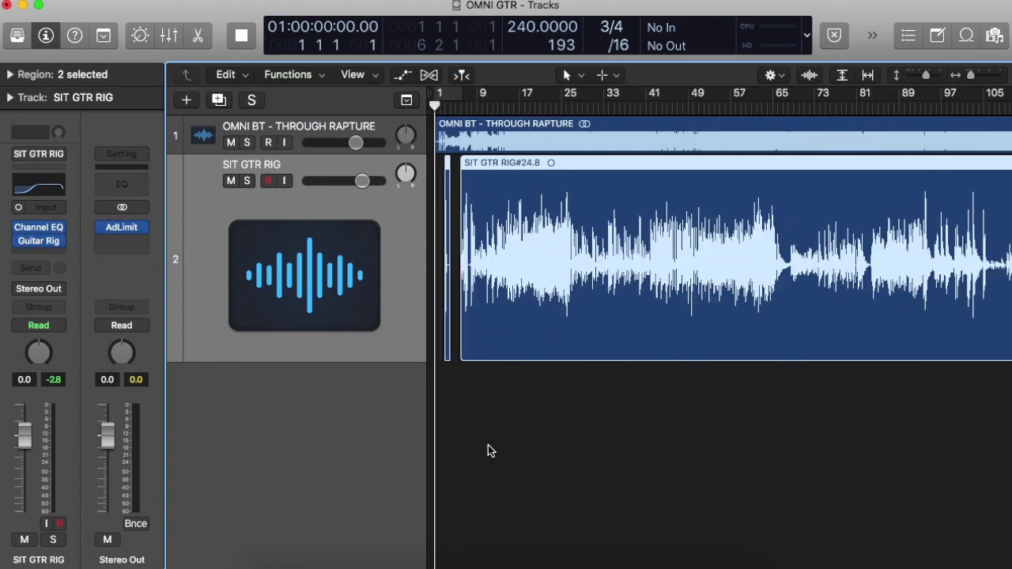
key("z")
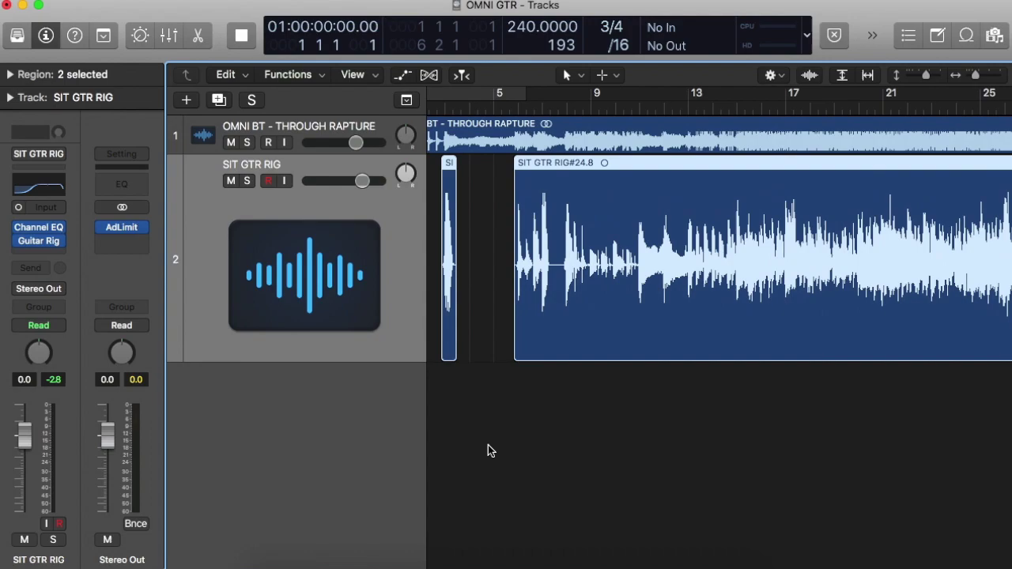
key("super+Right")
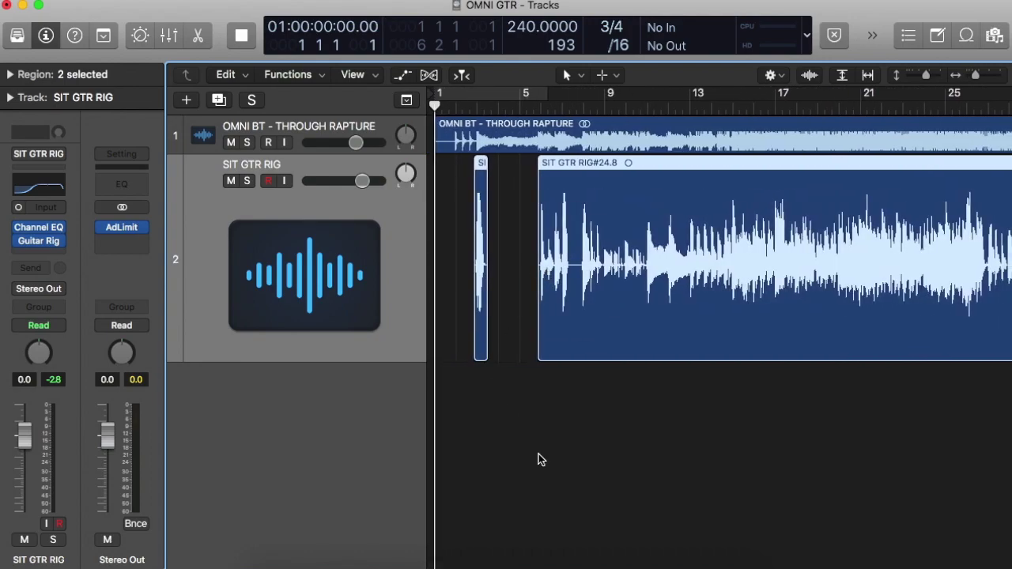
key("space")
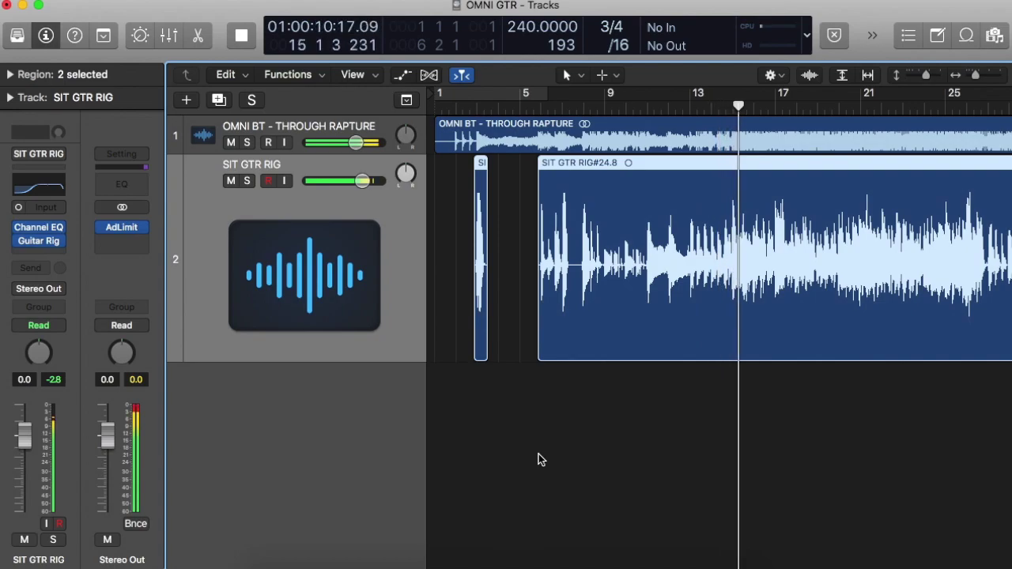
key("z")
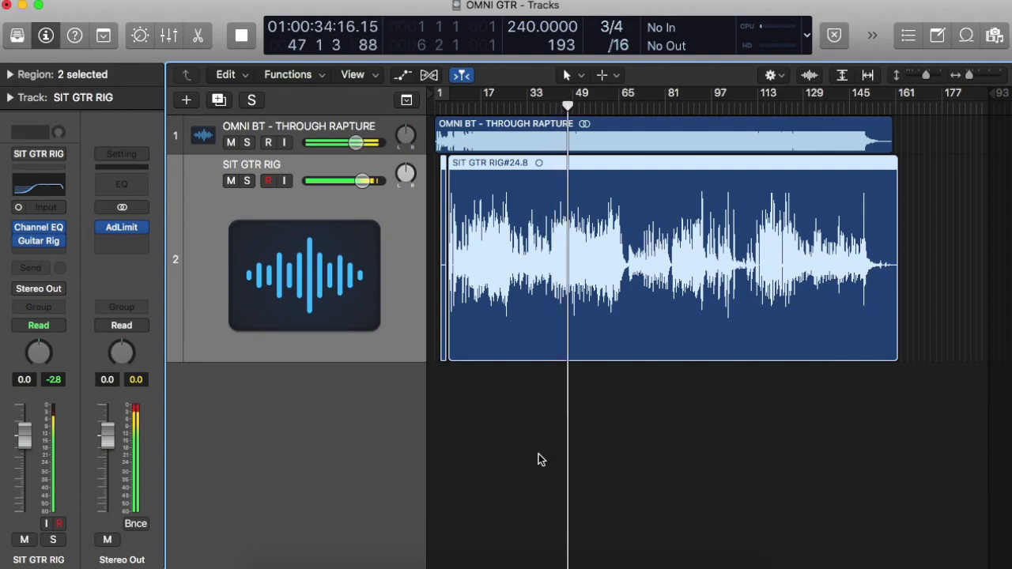
key("space")
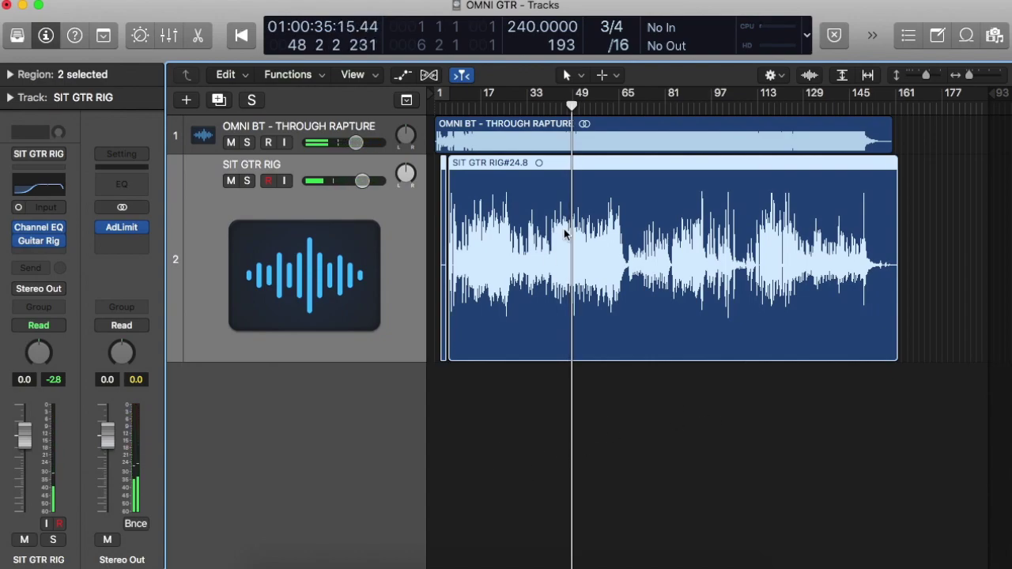
Step: Examine the backing track and the guitar track once more, ending with SIT GTR RIG selected
left_click(292, 126)
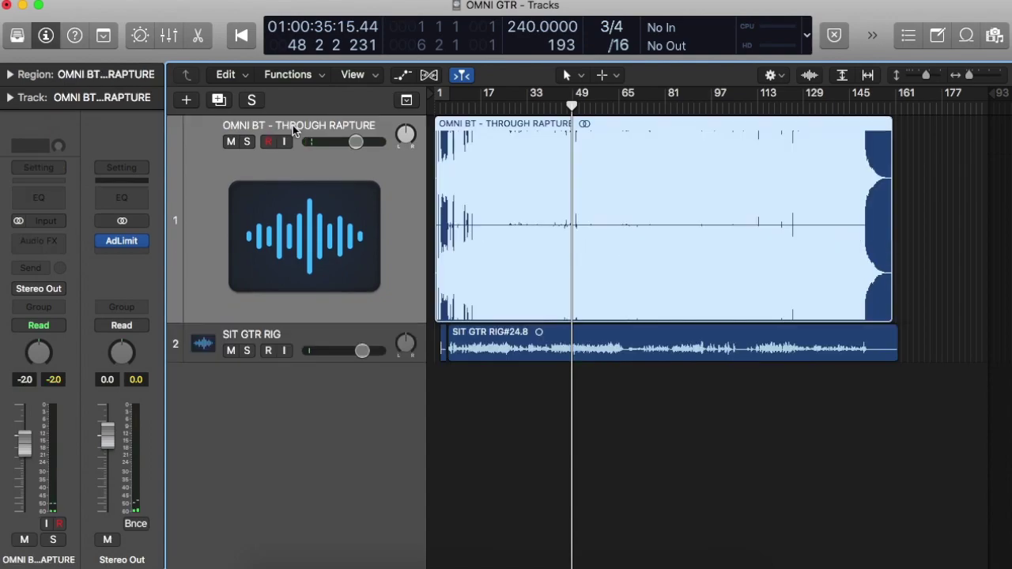
left_click(339, 332)
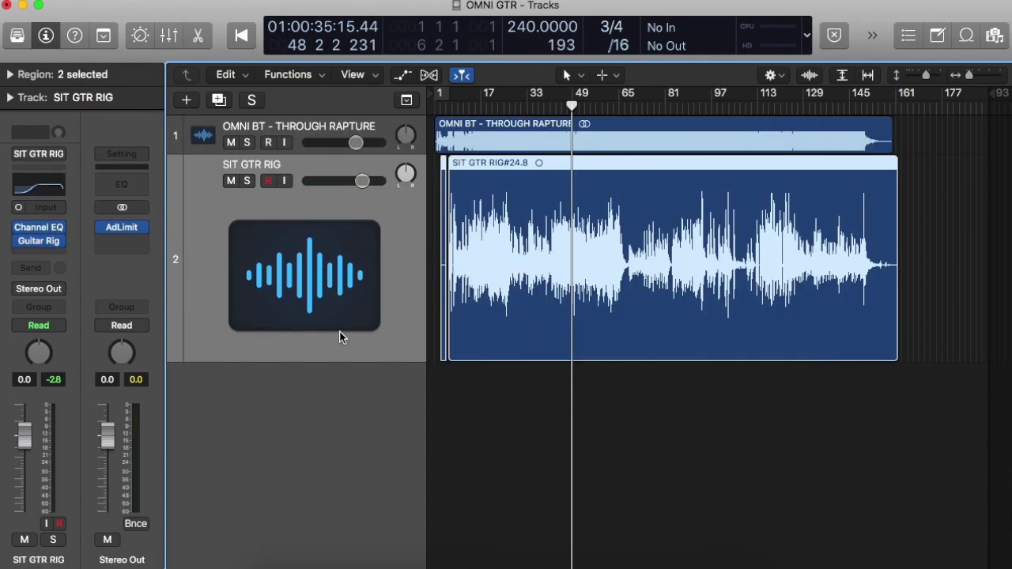
left_click(368, 125)
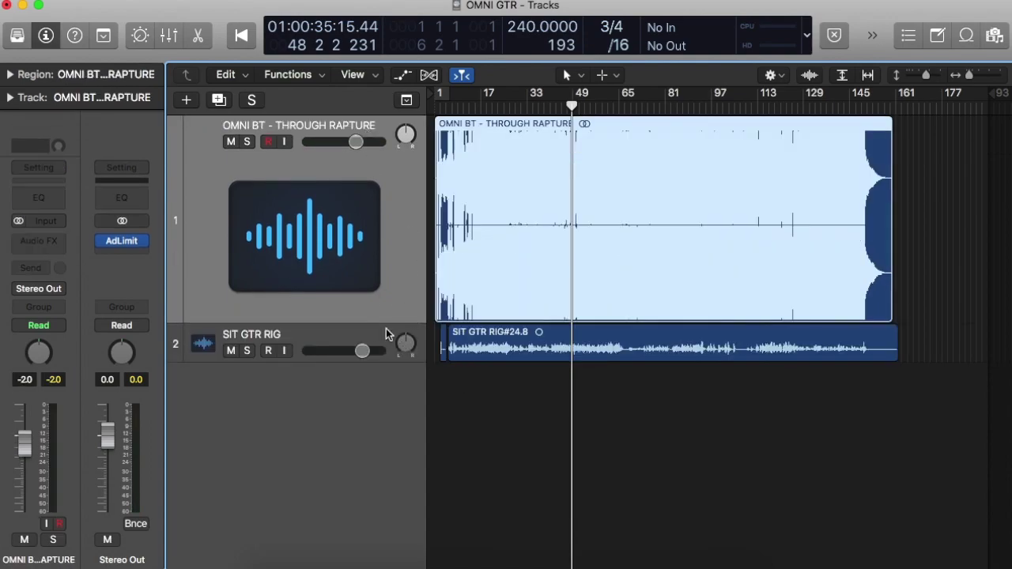
left_click(356, 335)
Step: Deselect the regions, place the playhead at bar 6 and solo the SIT GTR RIG track
left_click(479, 435)
scroll(479, 432, "up", 5)
scroll(479, 432, "down", 5)
key("Return")
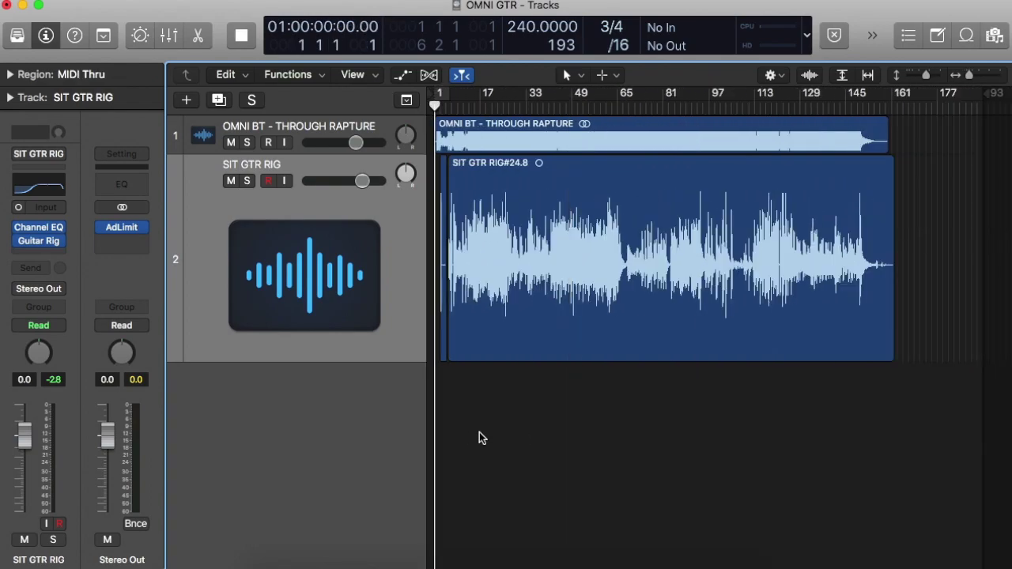
scroll(479, 432, "up", 6)
scroll(479, 438, "down", 5)
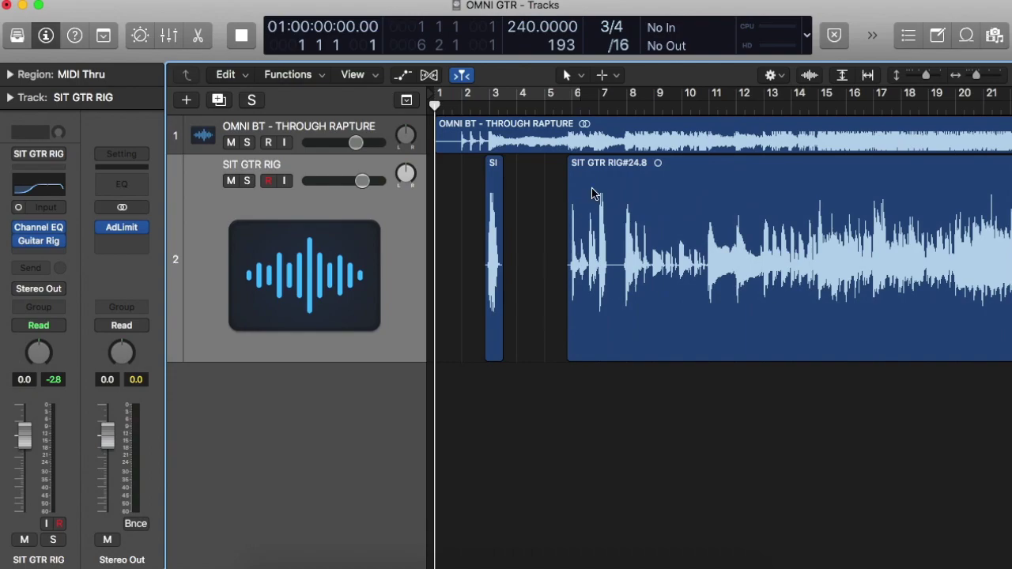
left_click(572, 105)
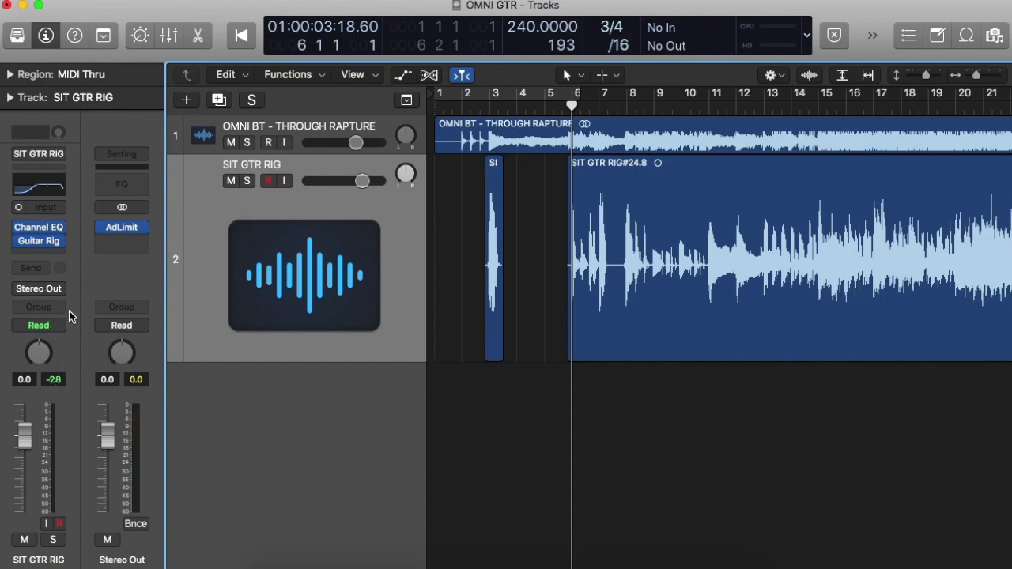
left_click(53, 540)
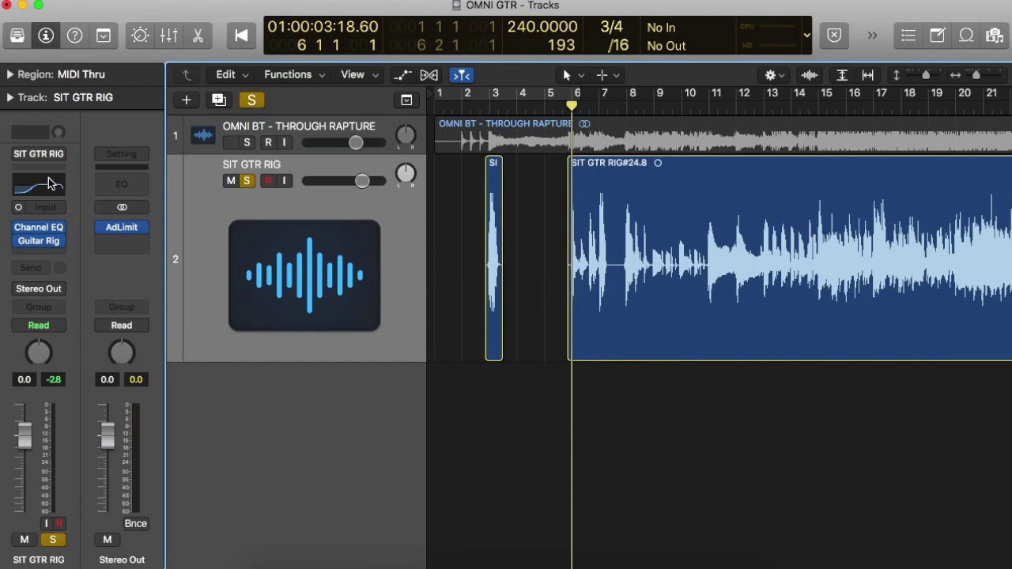
Step: Play the soloed guitar with Guitar Rig active from bar 6 and stop around bar 29
mouse_move(44, 243)
key("space")
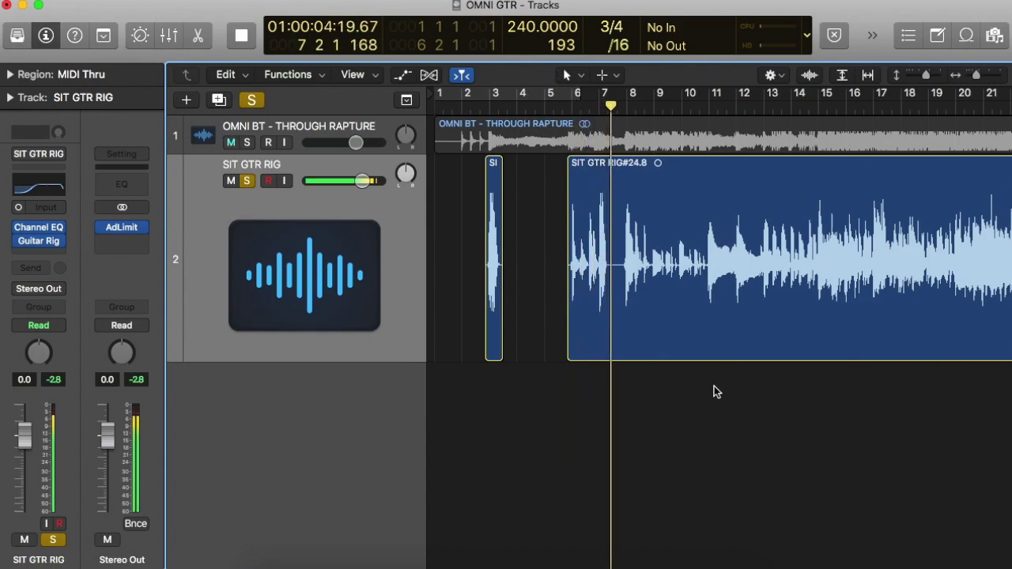
scroll(714, 393, "down", 5)
scroll(714, 393, "down", 5)
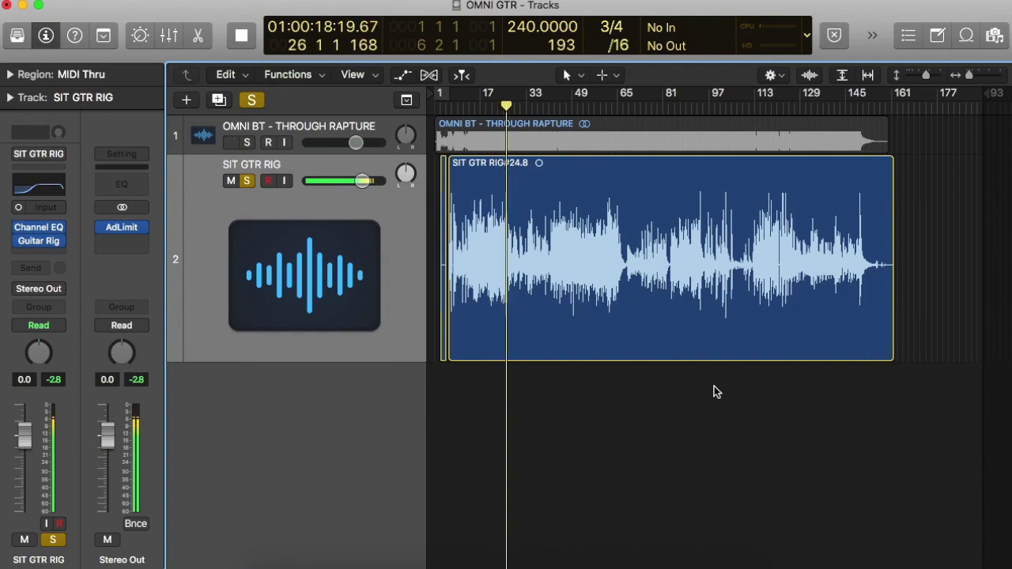
key("space")
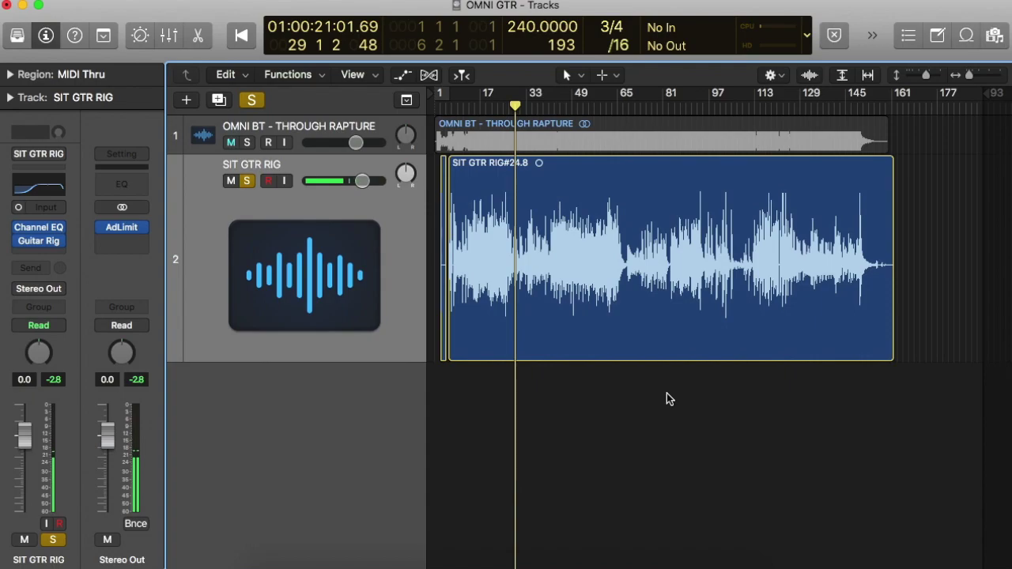
Step: Bypass the Guitar Rig plug-in and listen to the soloed guitar from bar 12 to about bar 30
key("super+Right")
key("super+Left")
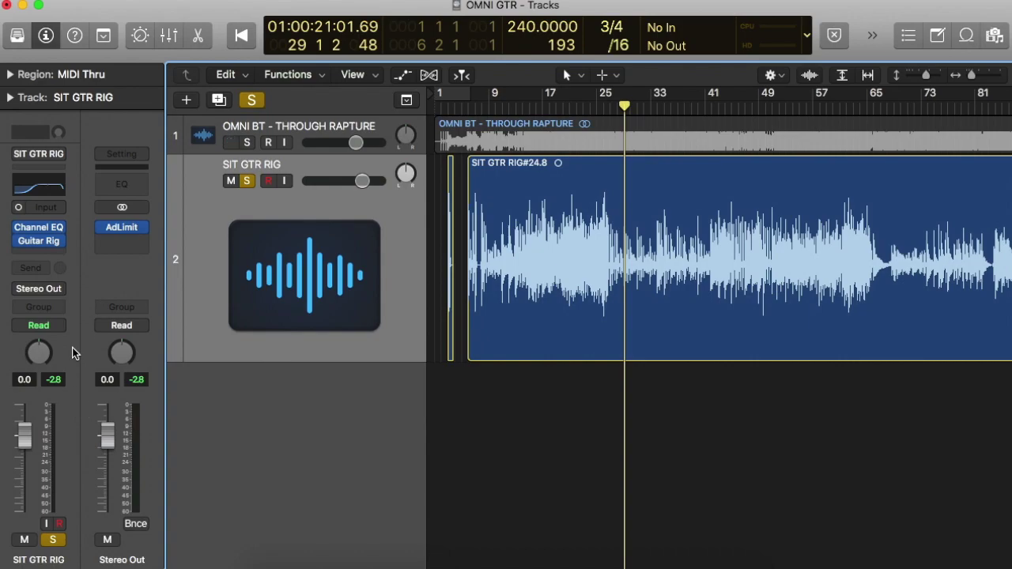
mouse_move(21, 247)
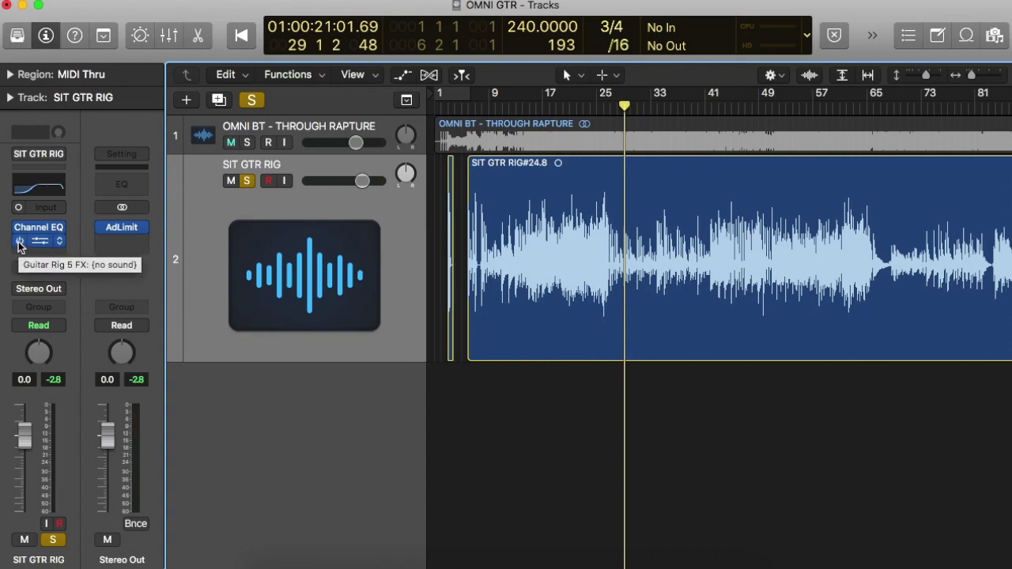
left_click(509, 112)
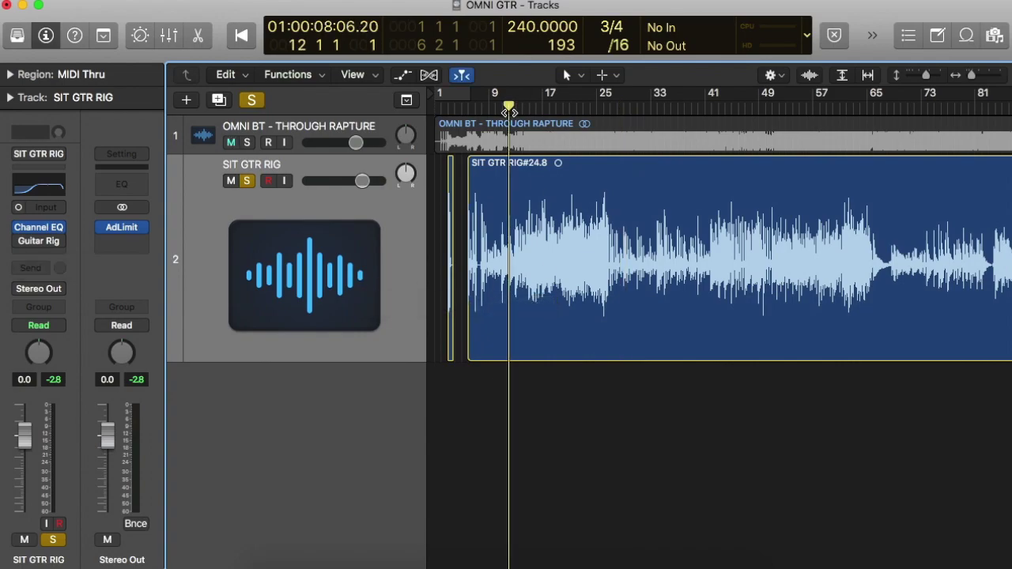
key("space")
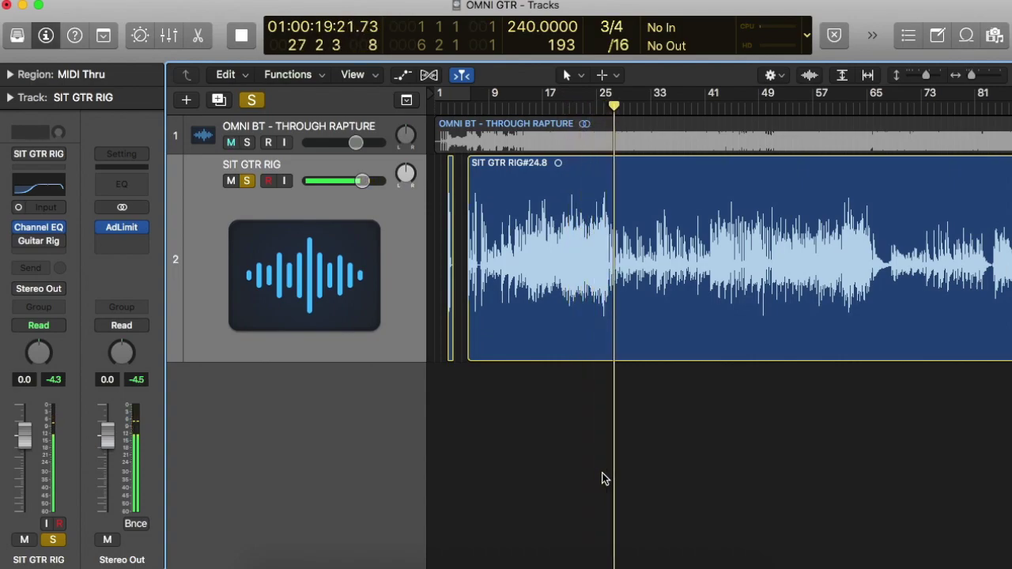
key("space")
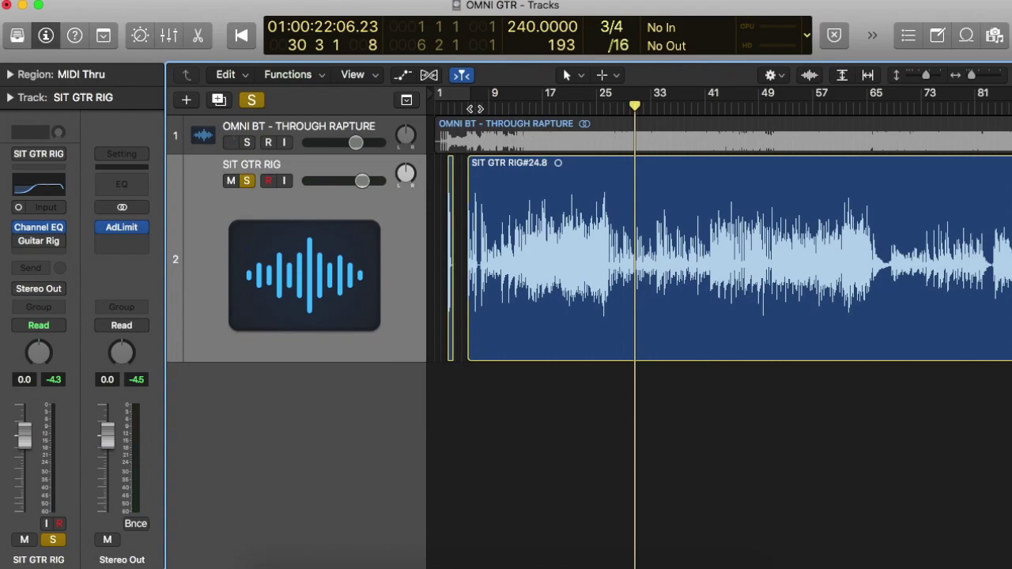
Step: Re-enable the Guitar Rig plug-in and listen to the soloed guitar from bar 16 to about bar 28
left_click(20, 246)
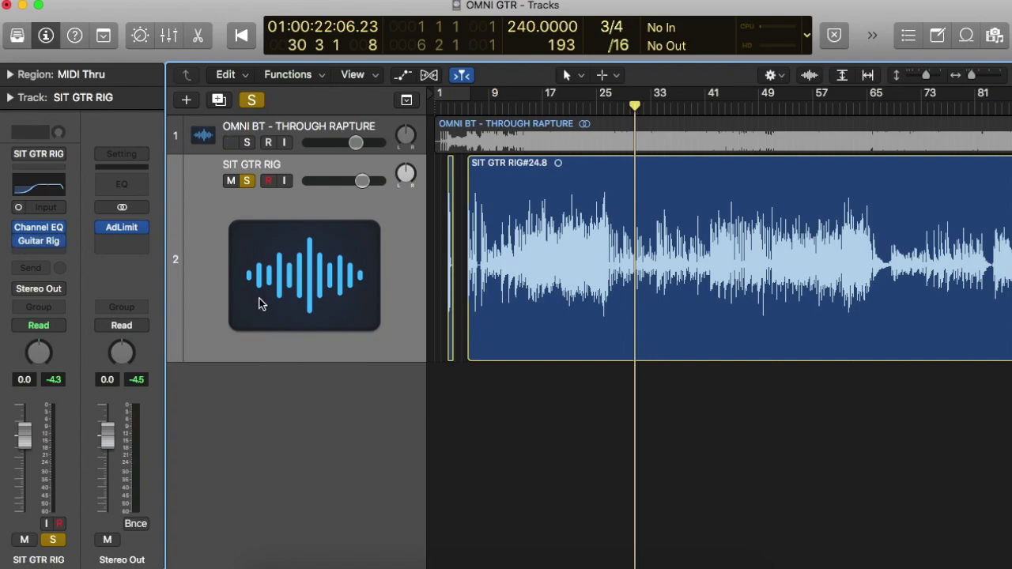
left_click(536, 107)
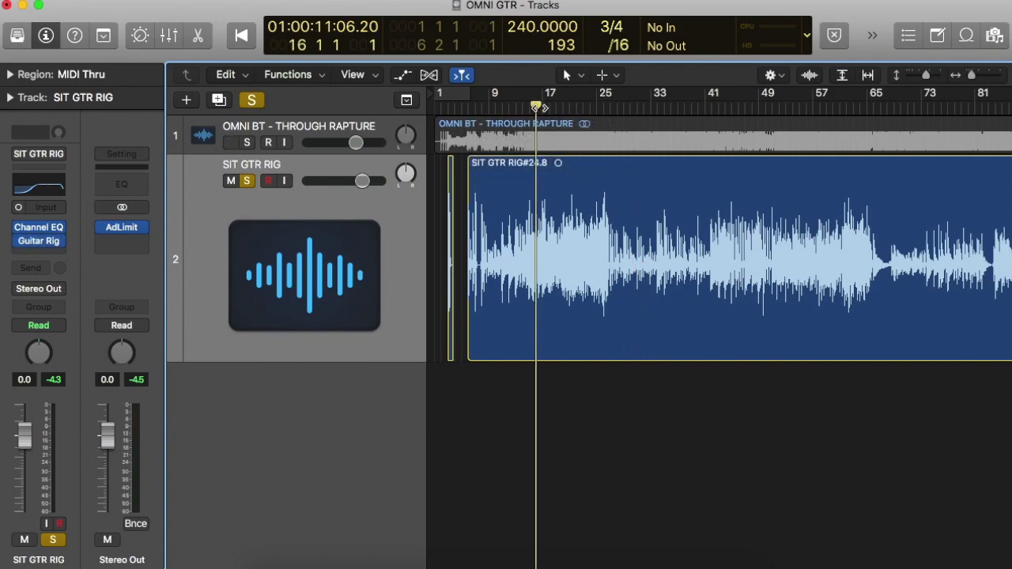
key("space")
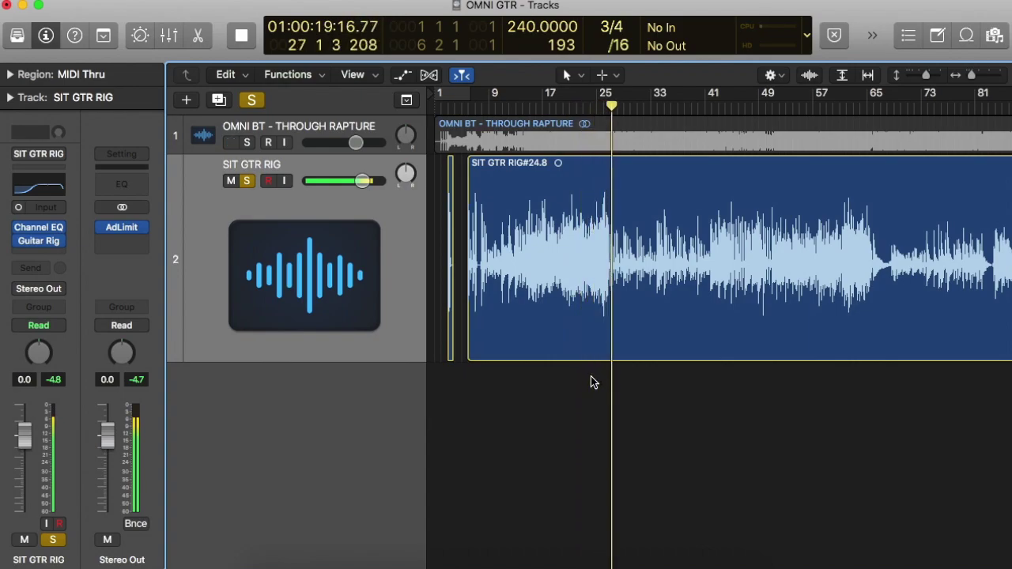
key("space")
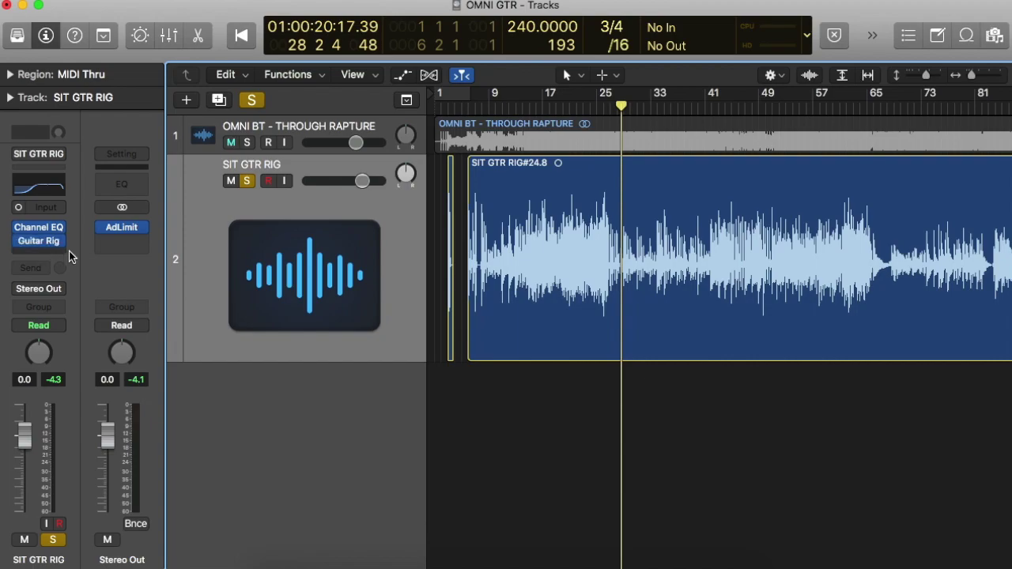
Step: Open Guitar Rig on the SIT GTR RIG track and show the components in its Amplifiers category
left_click(40, 240)
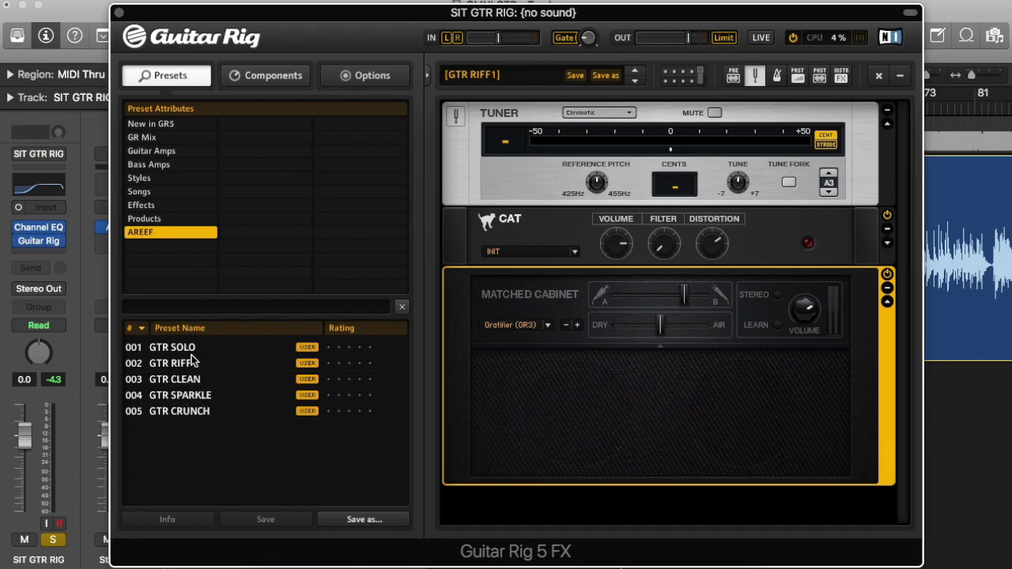
left_click(254, 85)
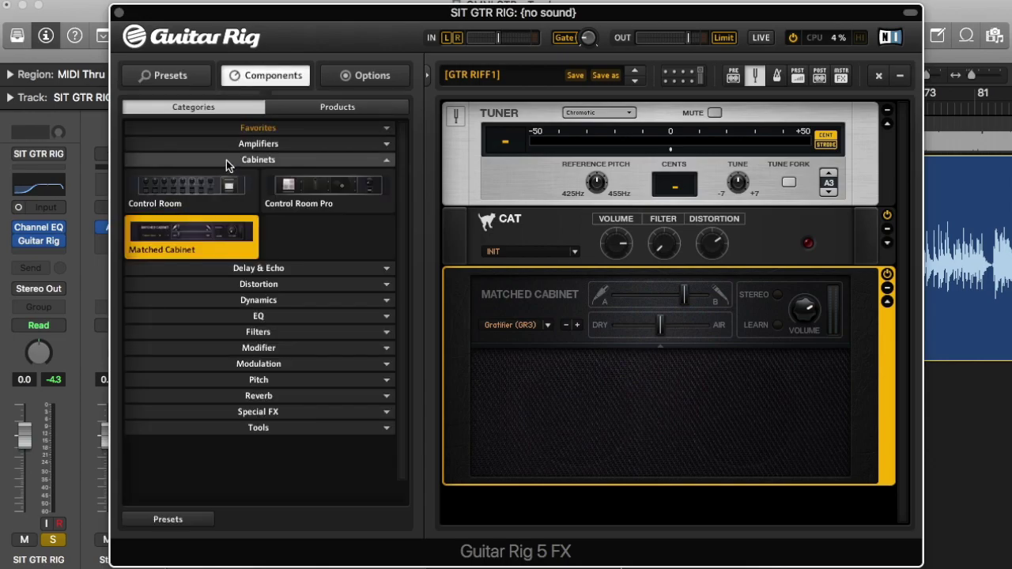
left_click(264, 160)
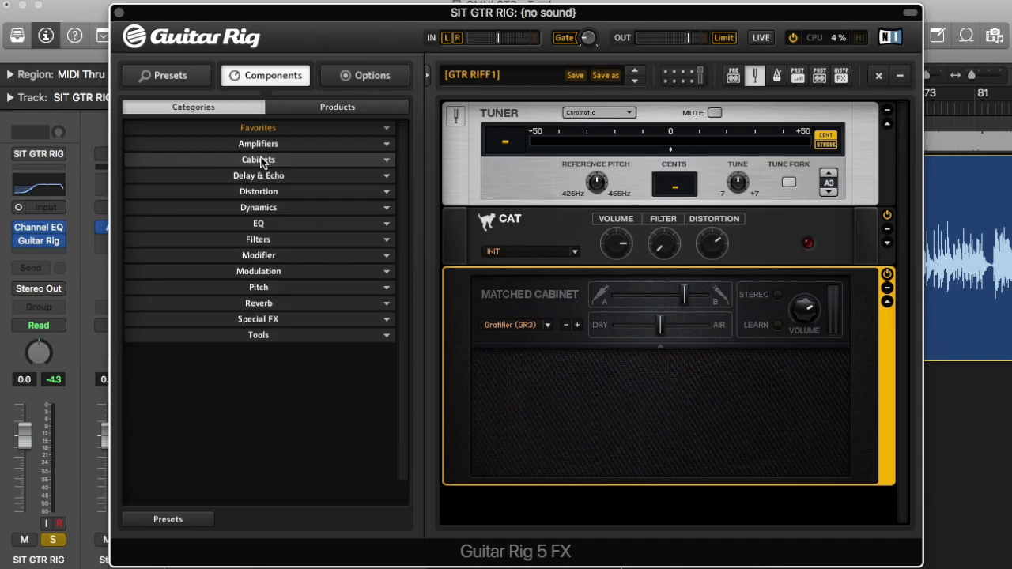
left_click(290, 143)
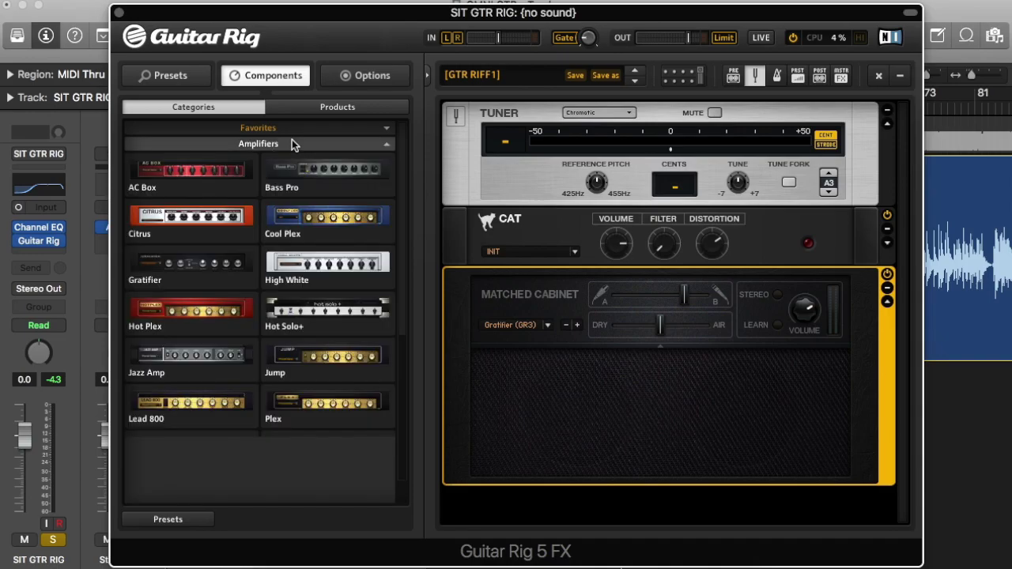
Step: Browse the component categories, briefly expanding Delay & Echo, Distortion and Dynamics and collapsing each again
left_click(292, 143)
left_click(255, 178)
left_click(255, 178)
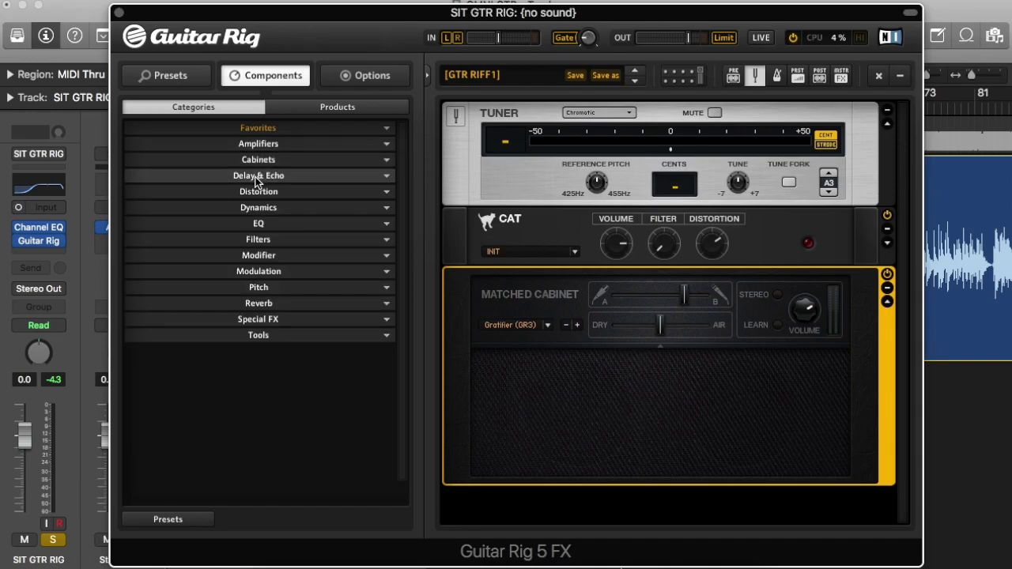
left_click(250, 196)
left_click(250, 197)
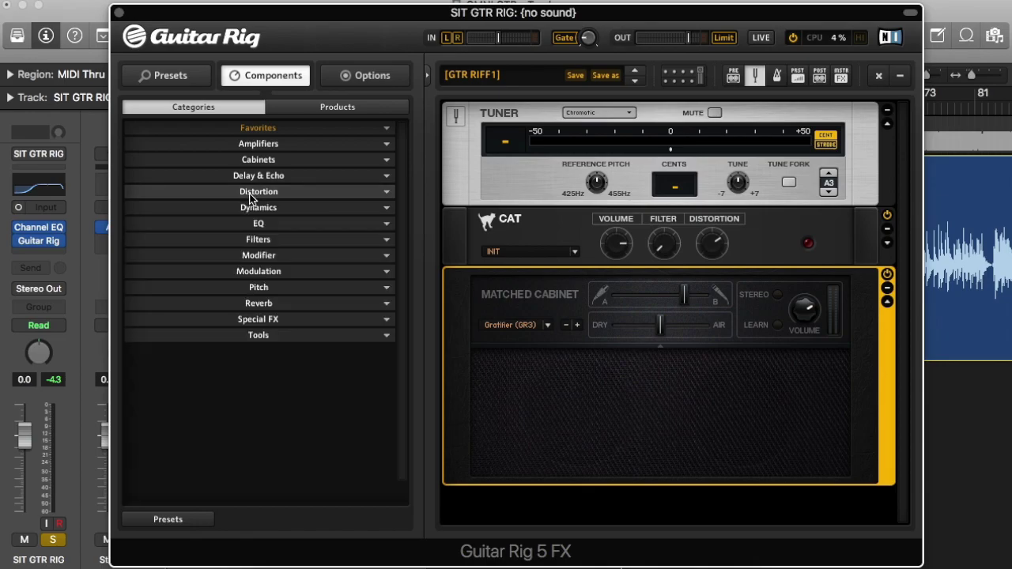
left_click(250, 209)
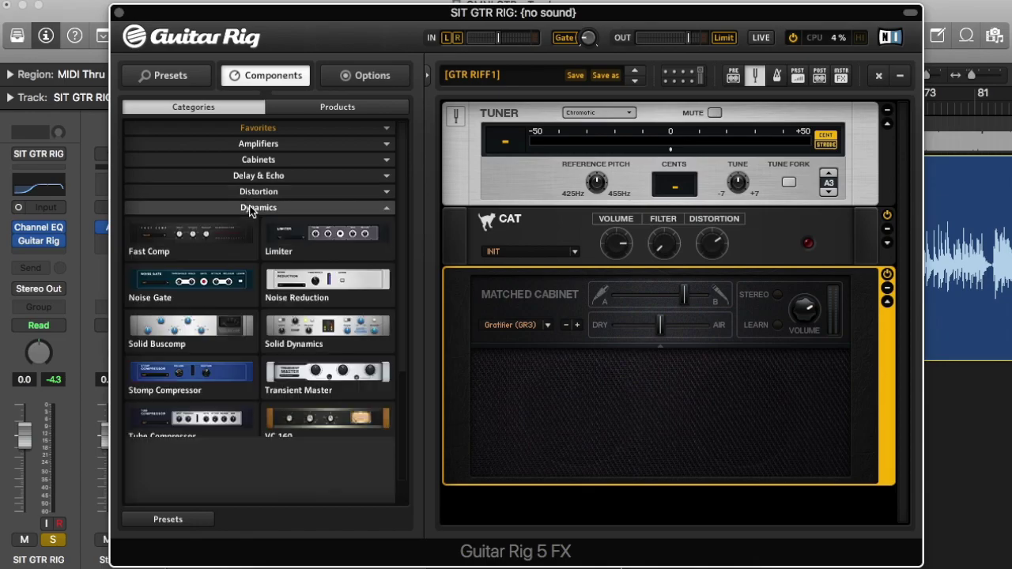
left_click(250, 209)
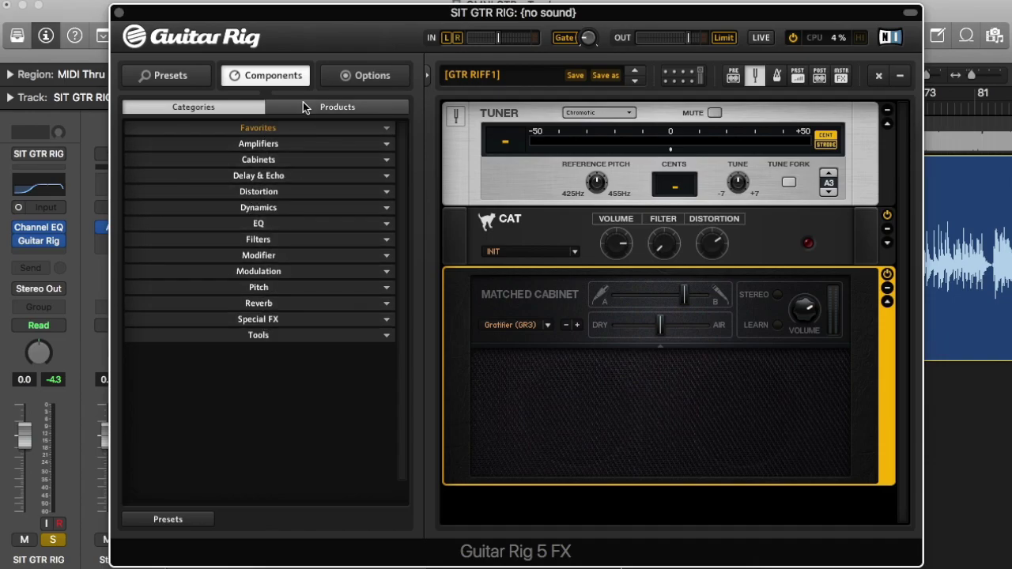
Step: Show the preset browser and highlight the Cat and Matched Cabinet modules in the GTR RIFF1 rack
left_click(182, 76)
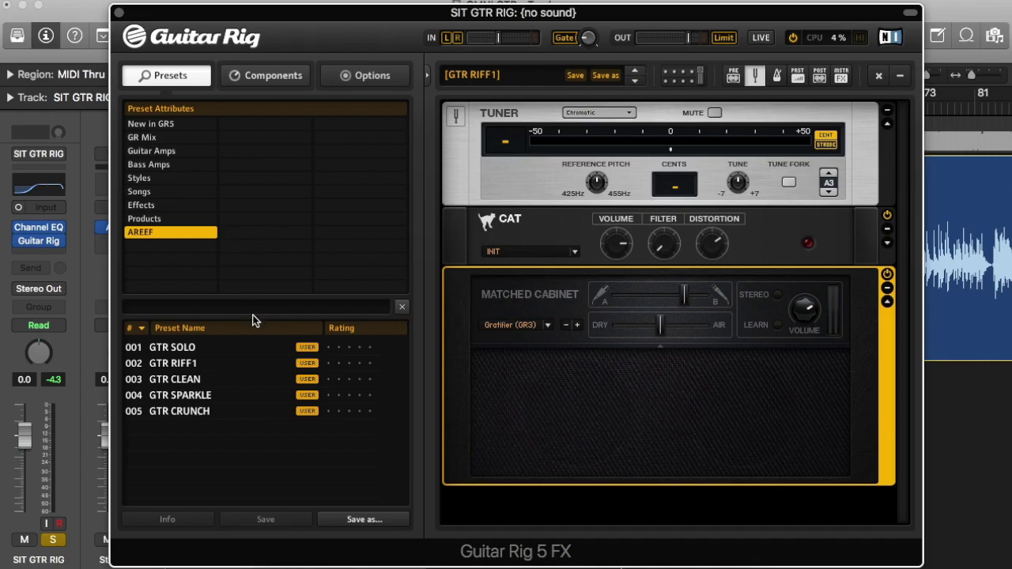
left_click(495, 225)
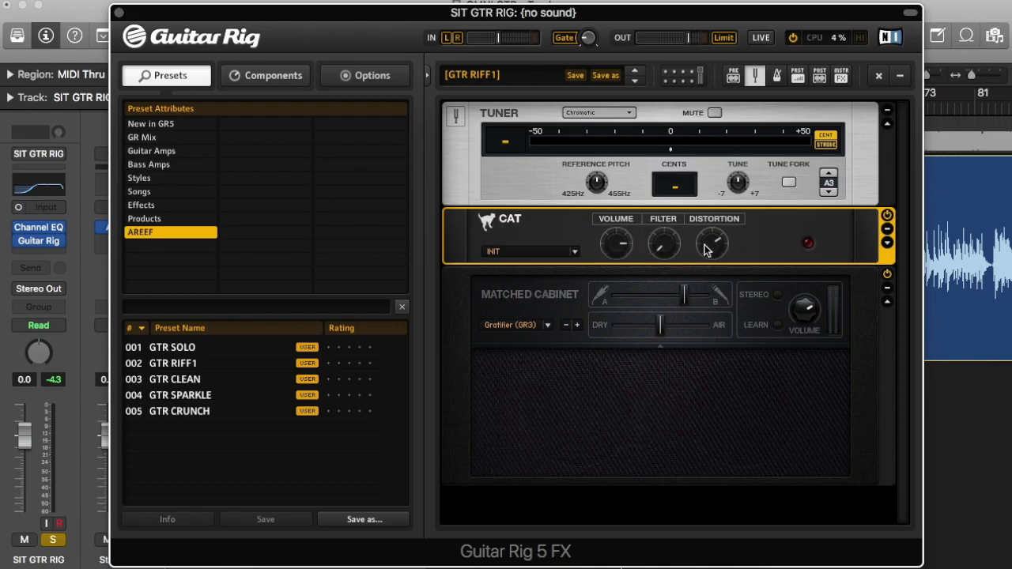
left_click(463, 311)
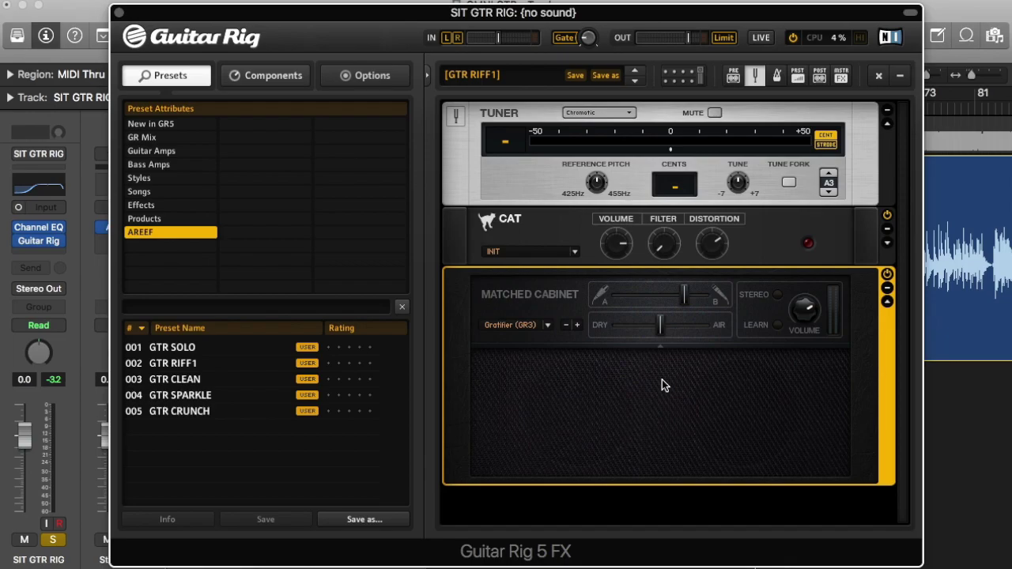
left_click(546, 227)
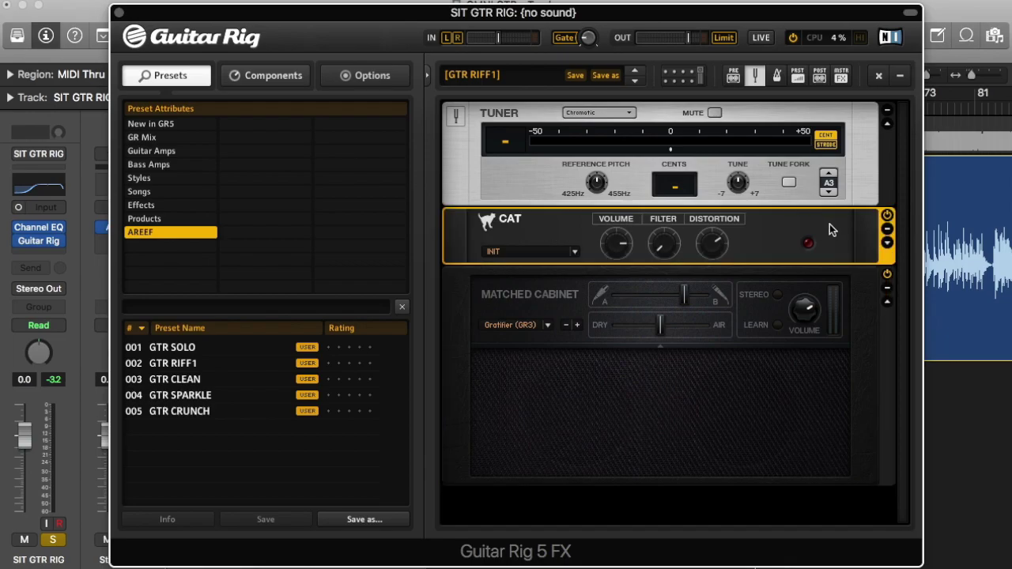
left_click(719, 396)
Step: Replace the Cat module with the Distortion component between the tuner and the Matched Cabinet
left_click(764, 239)
key("Delete")
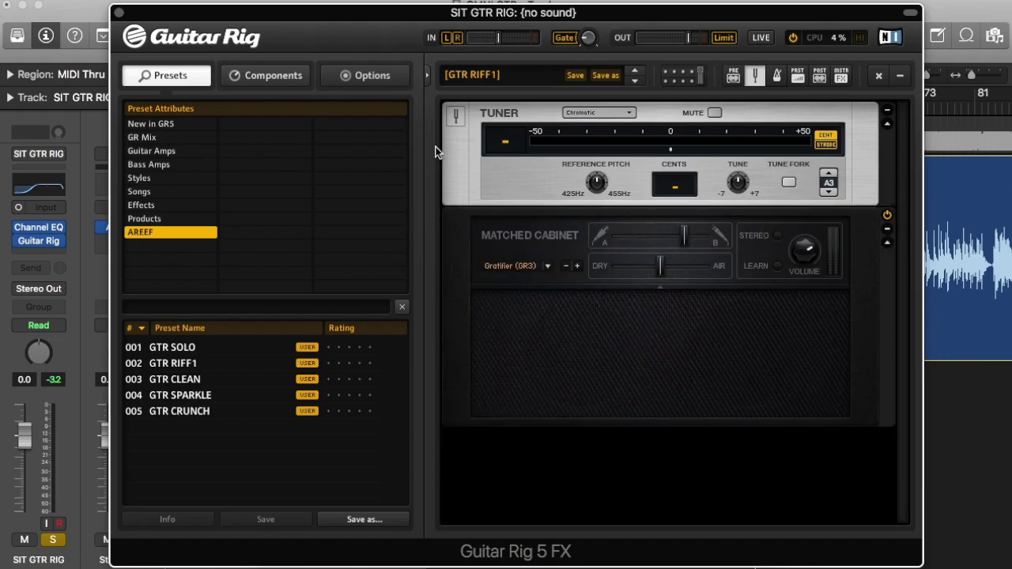
left_click(261, 76)
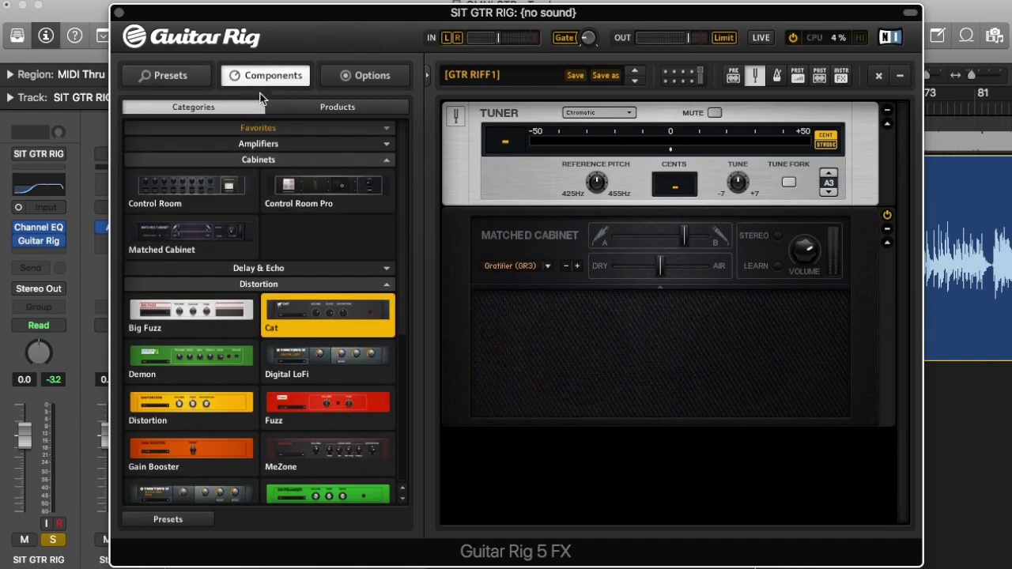
left_click(269, 159)
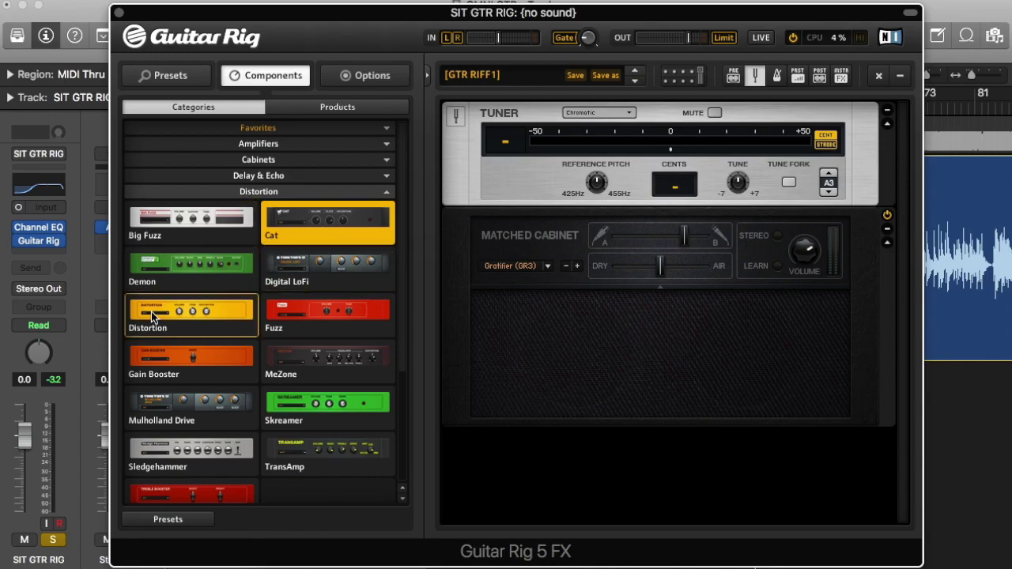
left_click_drag(161, 319, 483, 222)
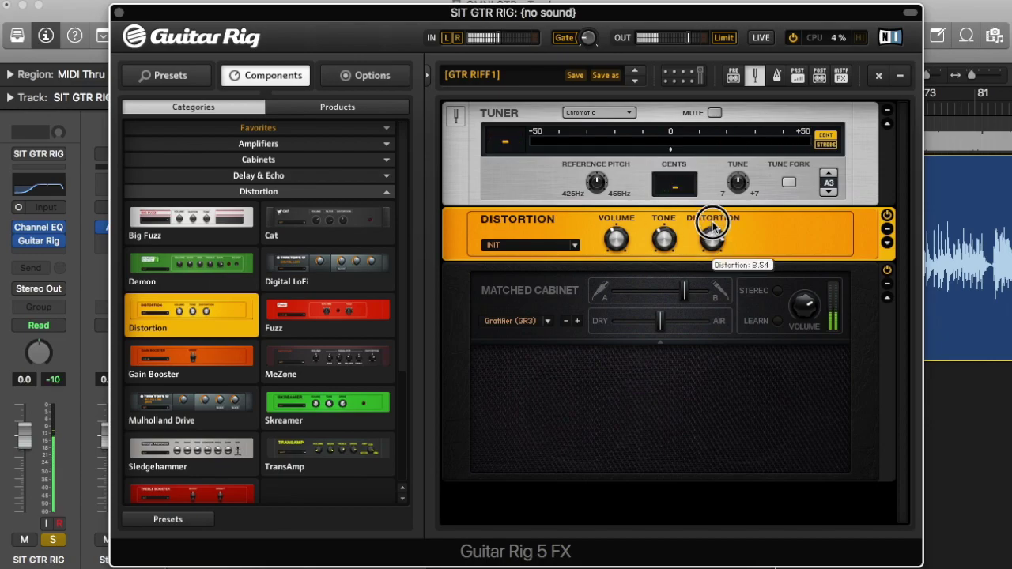
Step: Raise the Distortion module's tone and volume while listening to the soloed guitar
left_click_drag(668, 237, 671, 212)
left_click_drag(619, 242, 625, 198)
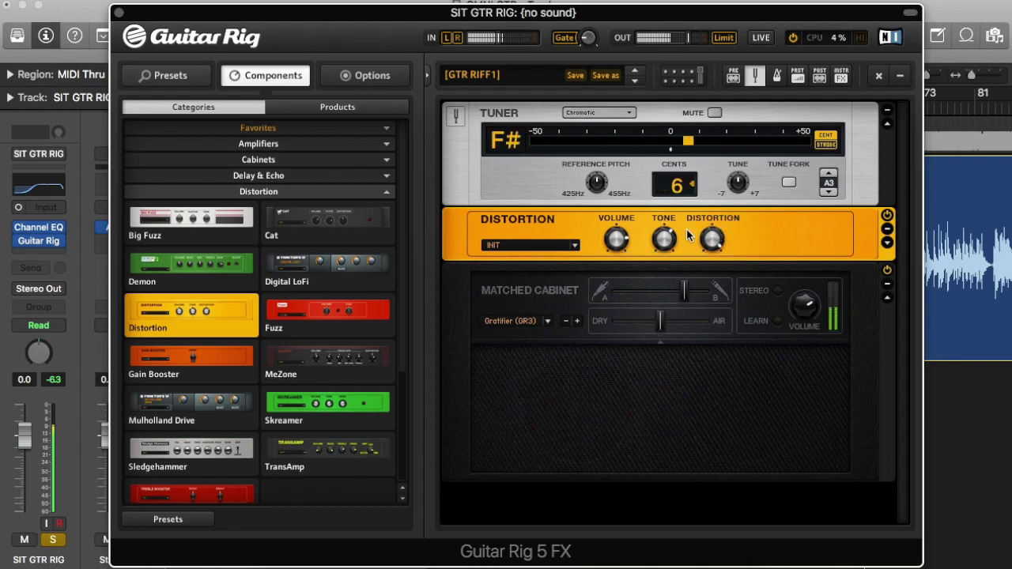
mouse_move(664, 239)
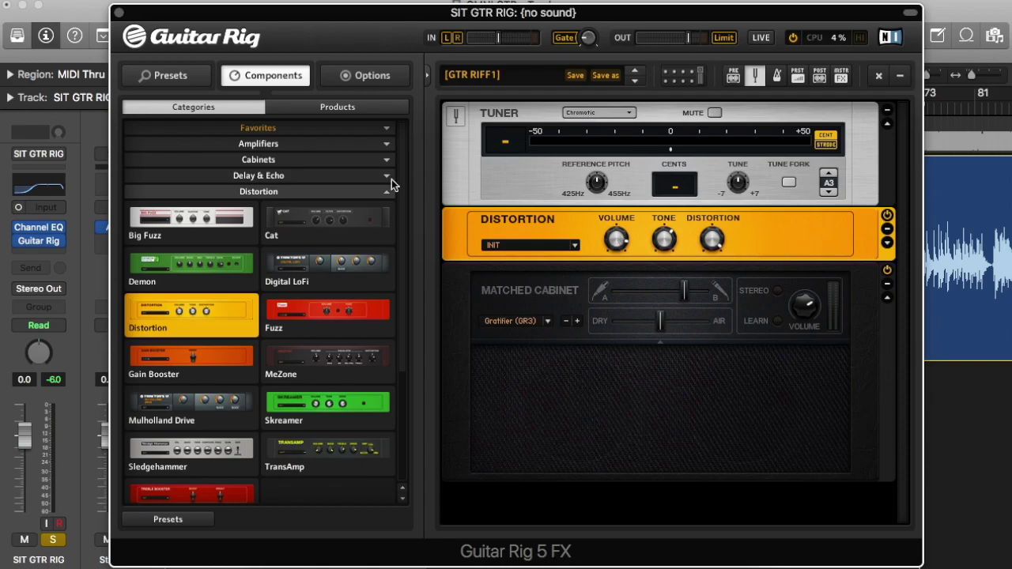
Step: Return to the preset browser and reload the GTR RIFF1 preset
left_click(293, 197)
left_click(198, 84)
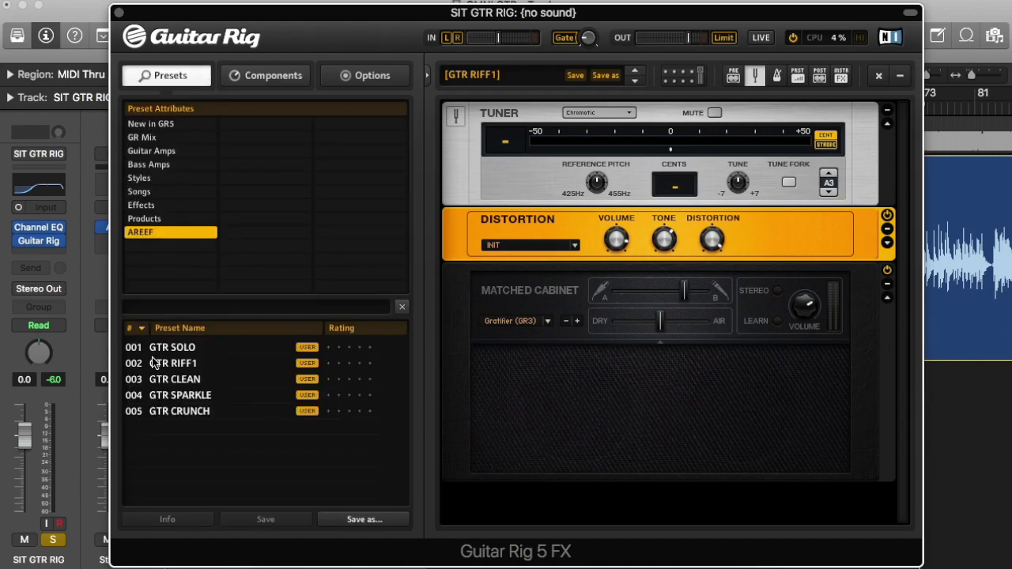
left_click(224, 362)
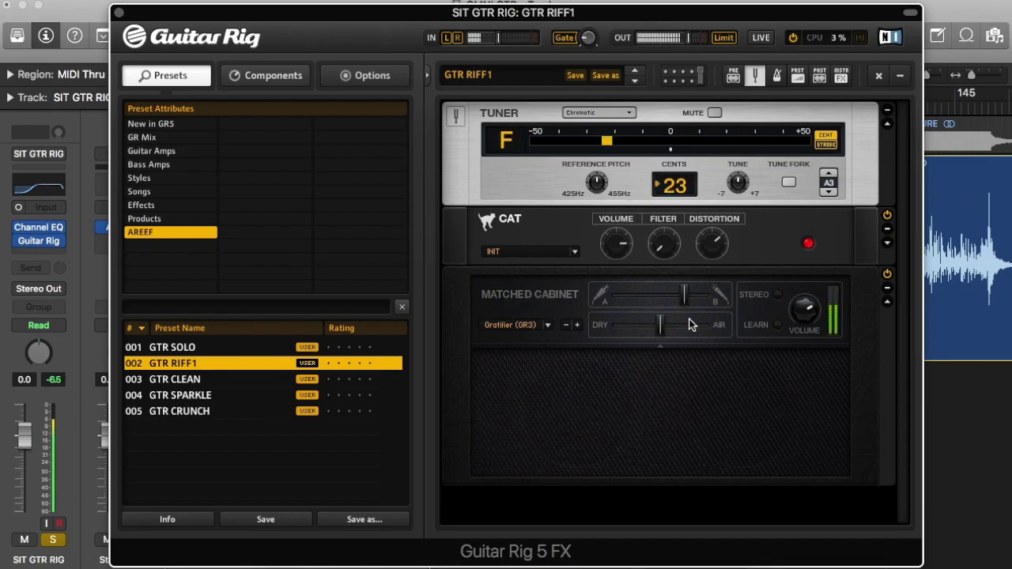
Step: Shift the Matched Cabinet's A/B mix slightly toward B and try its Dry/Air balance and the Cat's distortion and filter controls
left_click_drag(684, 296, 690, 323)
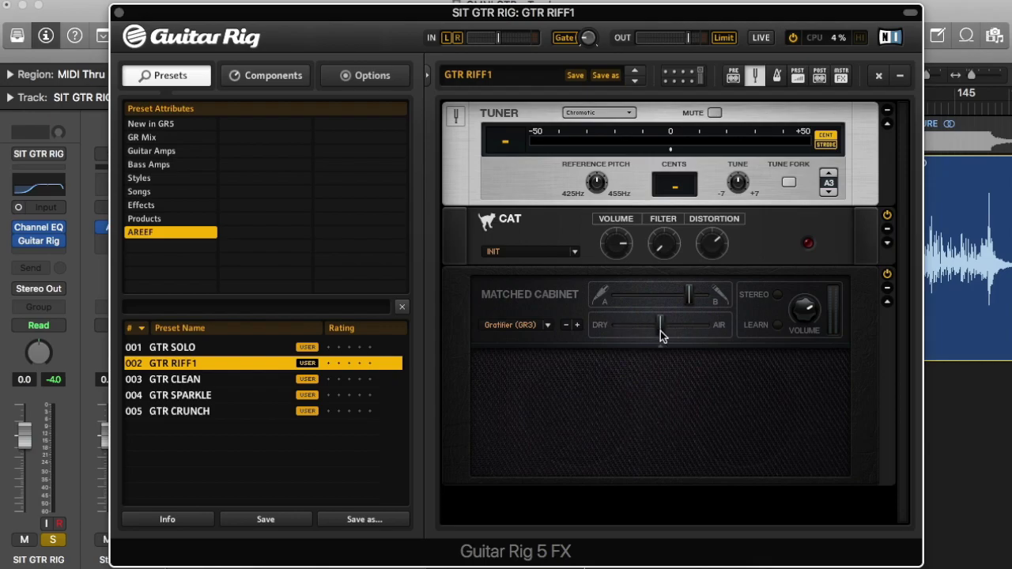
left_click_drag(661, 332, 664, 369)
left_click_drag(711, 243, 746, 241)
left_click_drag(667, 243, 699, 274)
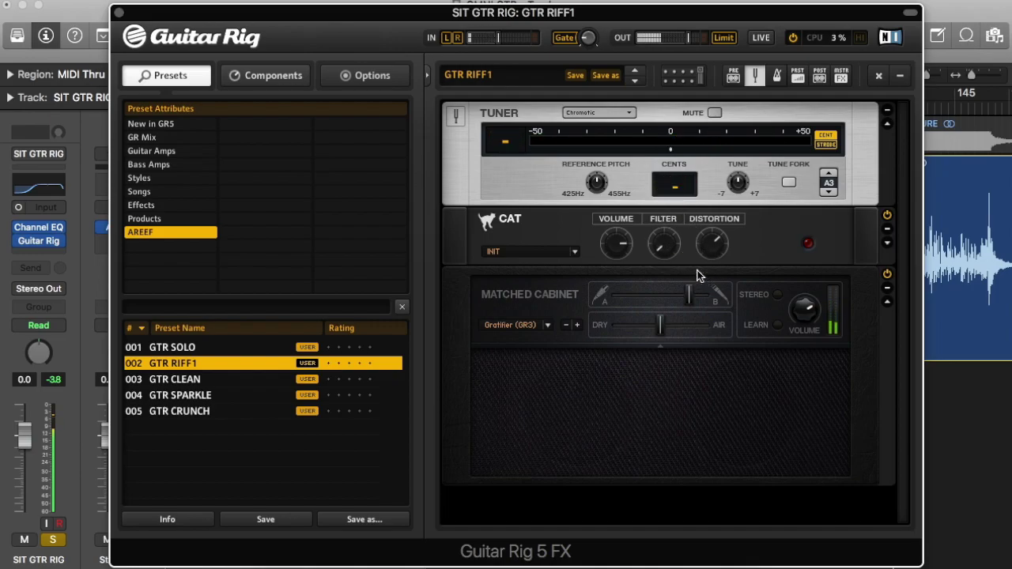
Step: Close Guitar Rig, unsolo the SIT GTR RIG track and play it with the backing track from about bar 32 to bar 68
left_click(119, 12)
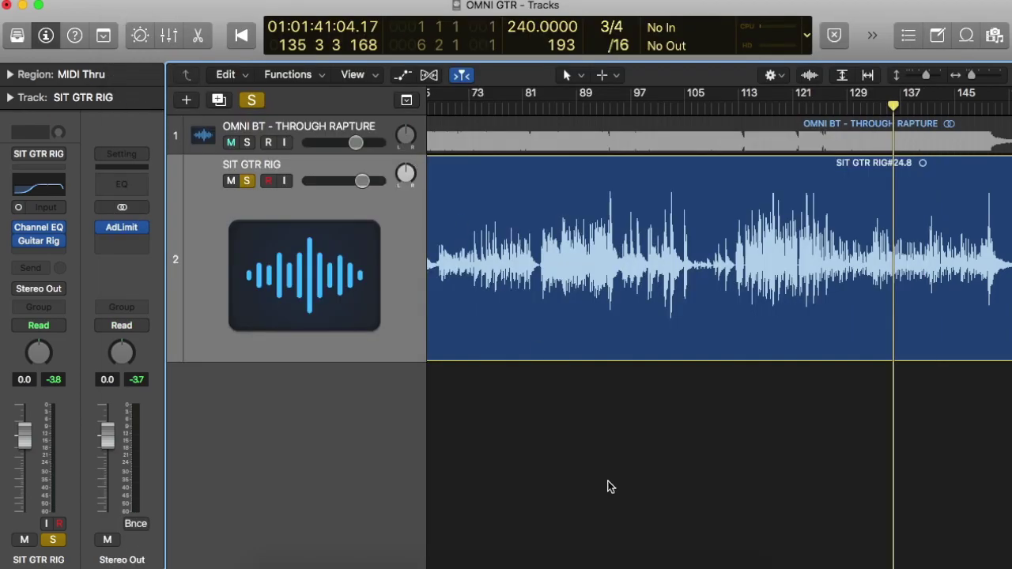
key("super+Left")
left_click(246, 181)
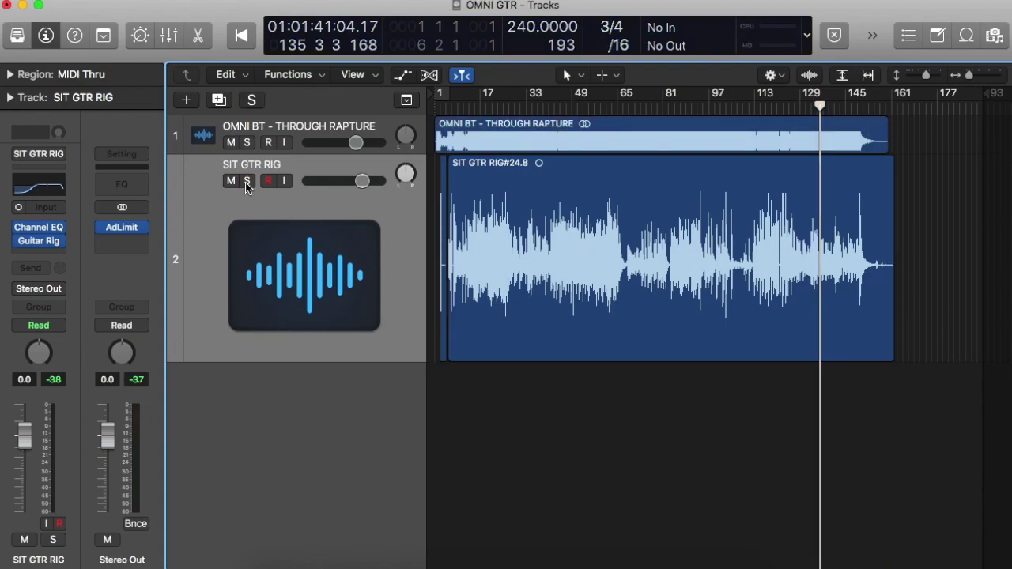
left_click(531, 113)
key("space")
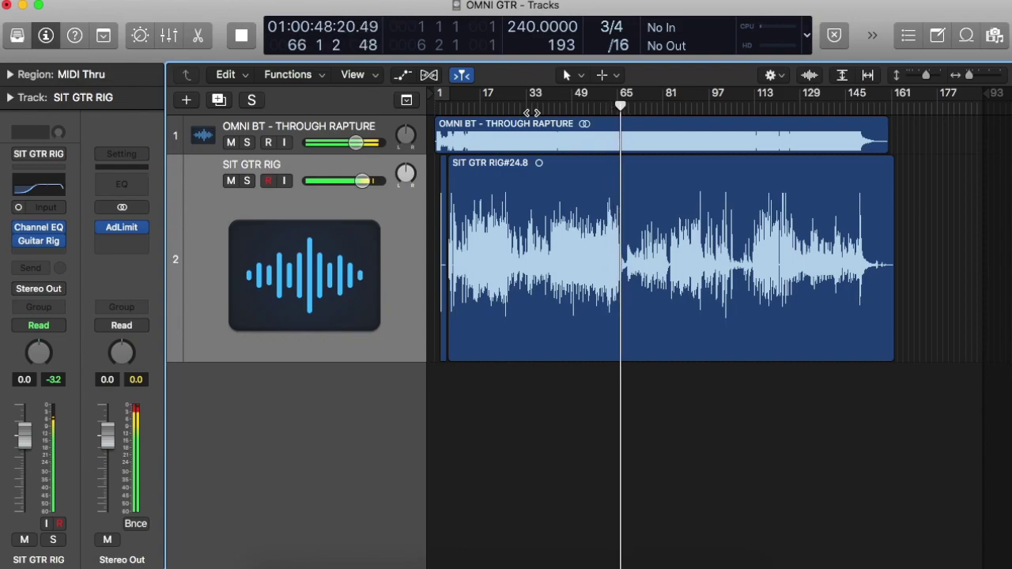
key("space")
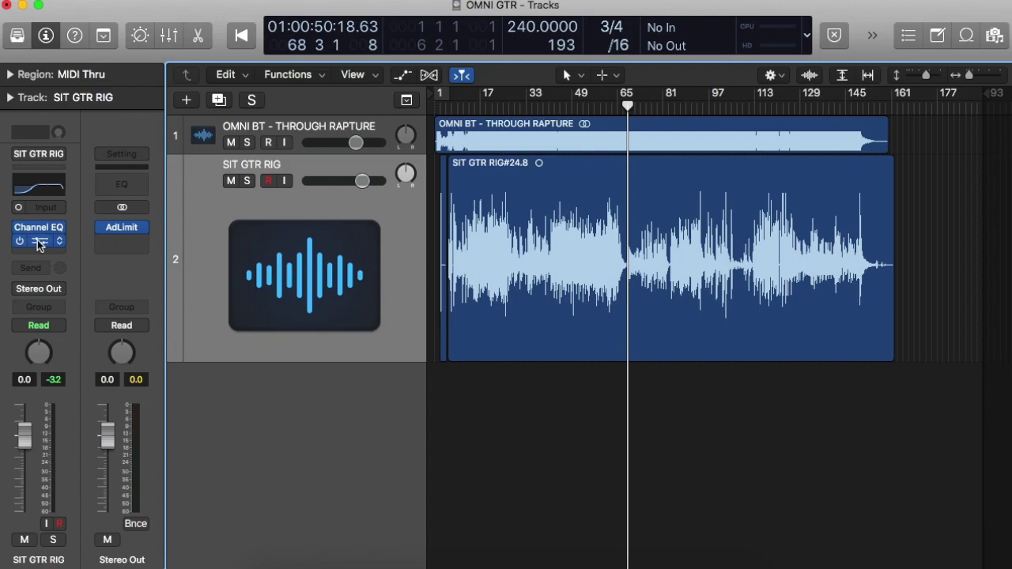
Step: Reopen the Guitar Rig plug-in on the SIT GTR RIG track
left_click(38, 240)
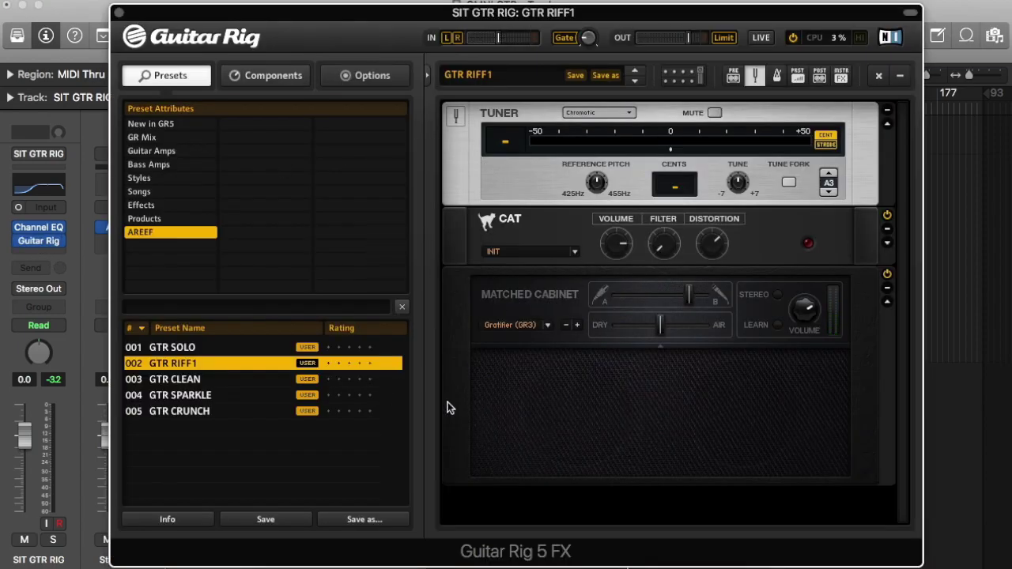